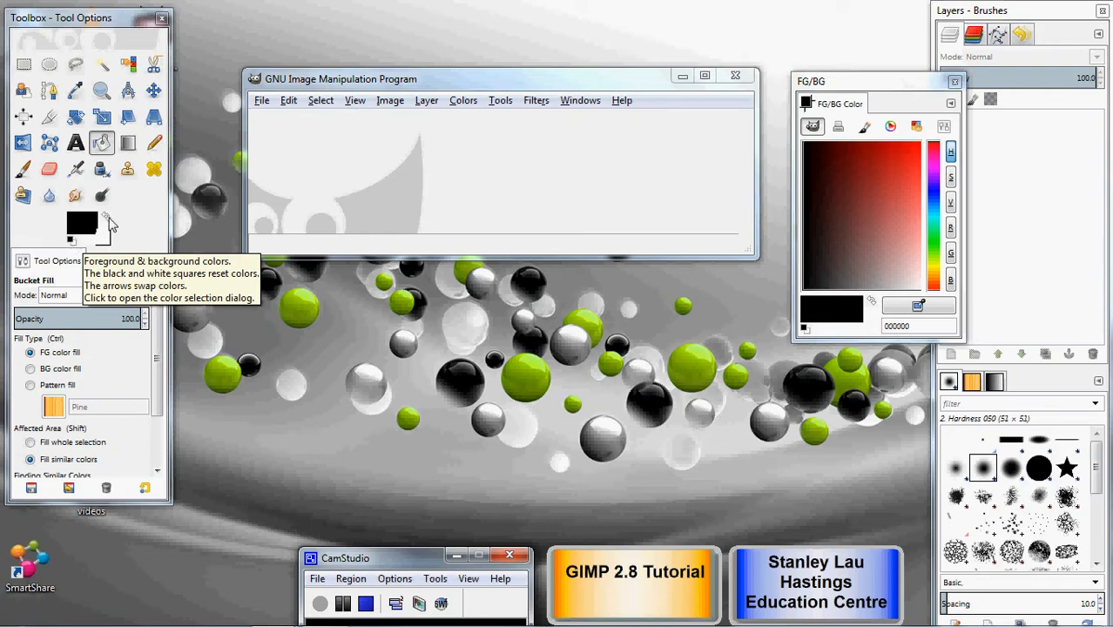
Swap the foreground and background colours to white and black, and create a new 640 × 400 px image filled with the background colour.
{"action": "left_click", "coordinate": [108, 225]}
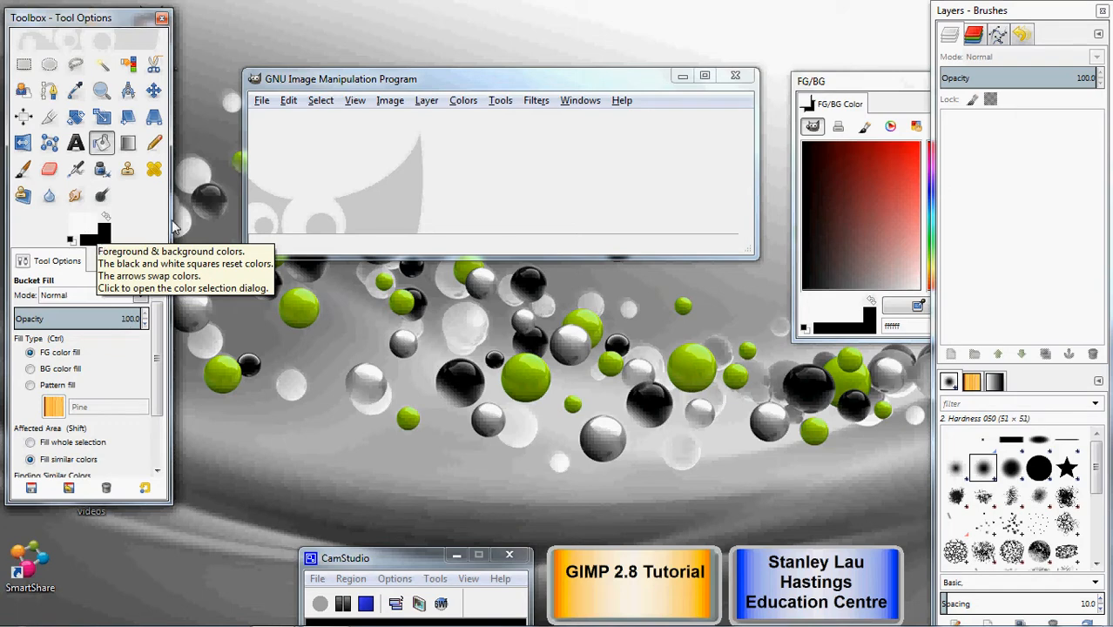
{"action": "left_click", "coordinate": [263, 102]}
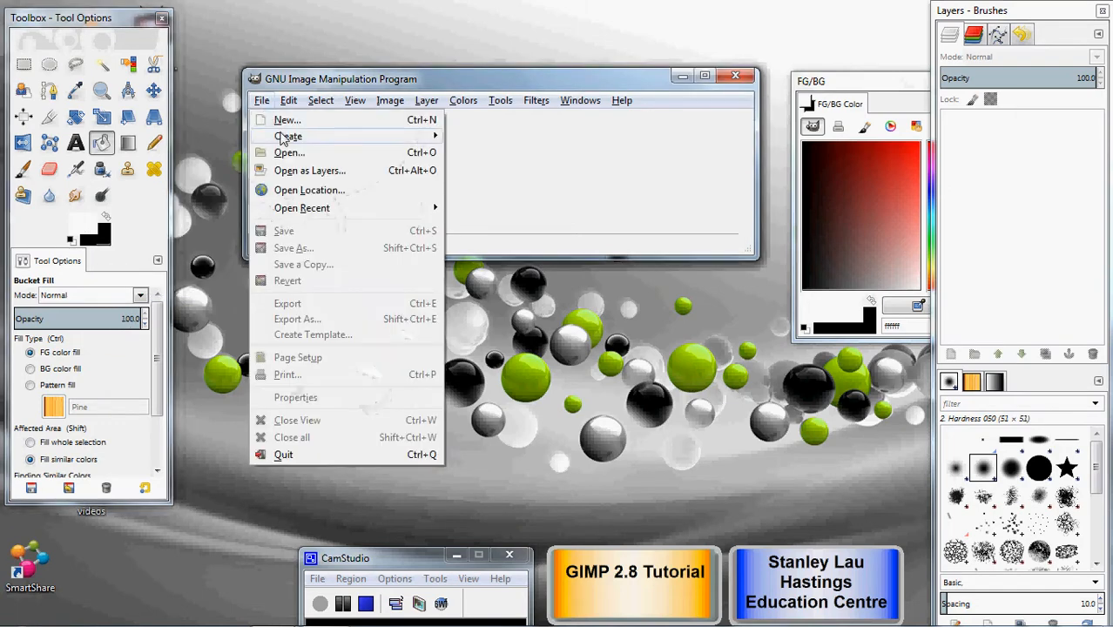
{"action": "left_click", "coordinate": [282, 122]}
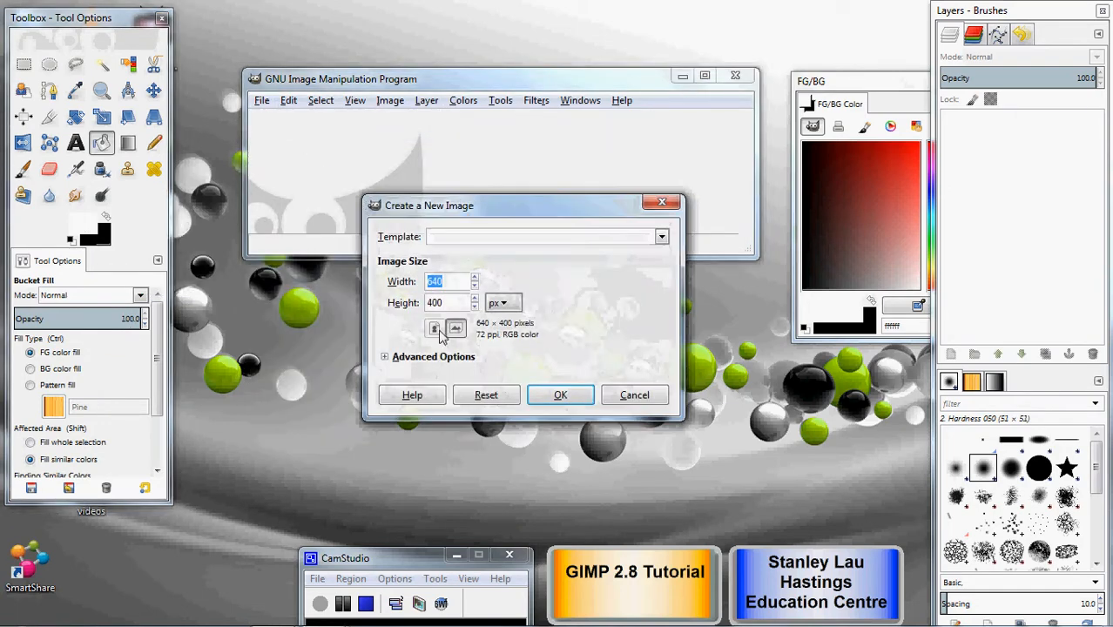
{"action": "left_click_drag", "start_coordinate": [448, 216], "coordinate": [459, 188]}
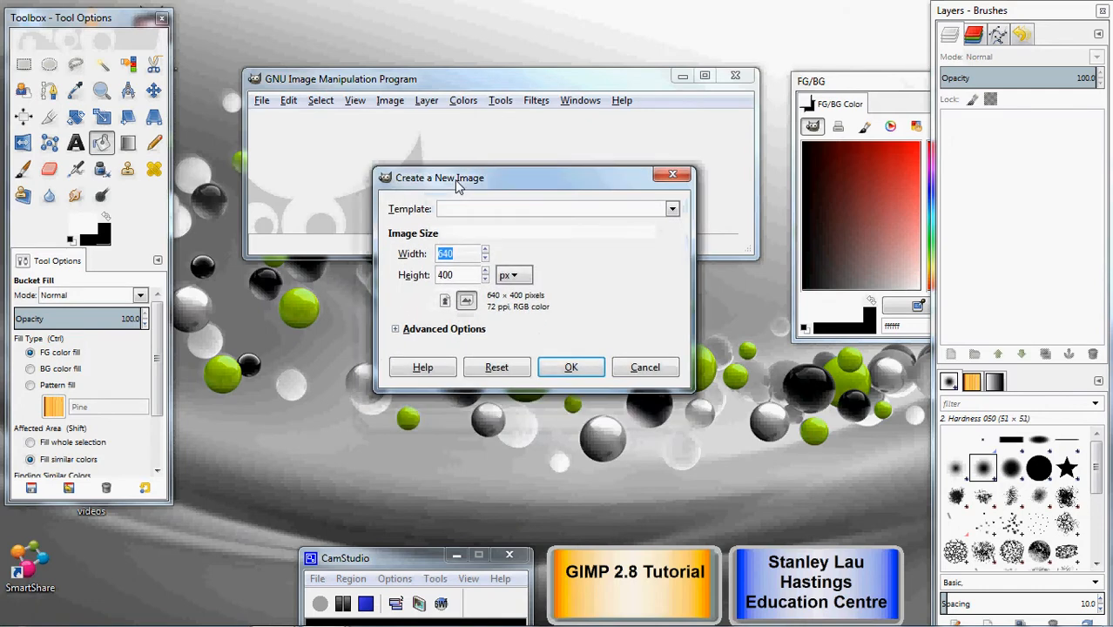
{"action": "left_click", "coordinate": [396, 329]}
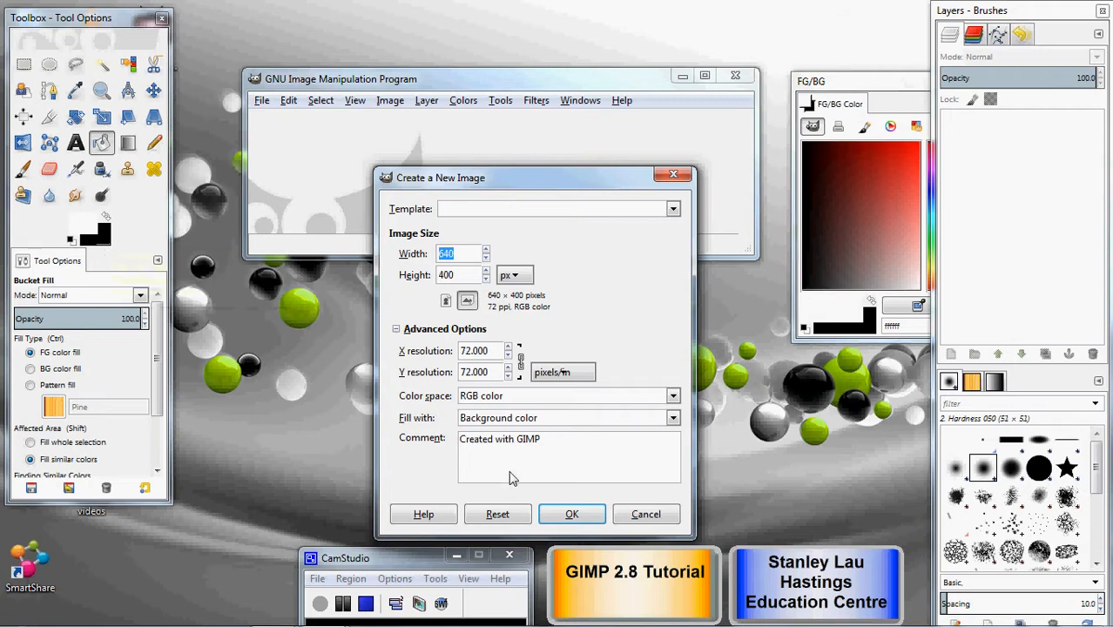
{"action": "left_click", "coordinate": [572, 515]}
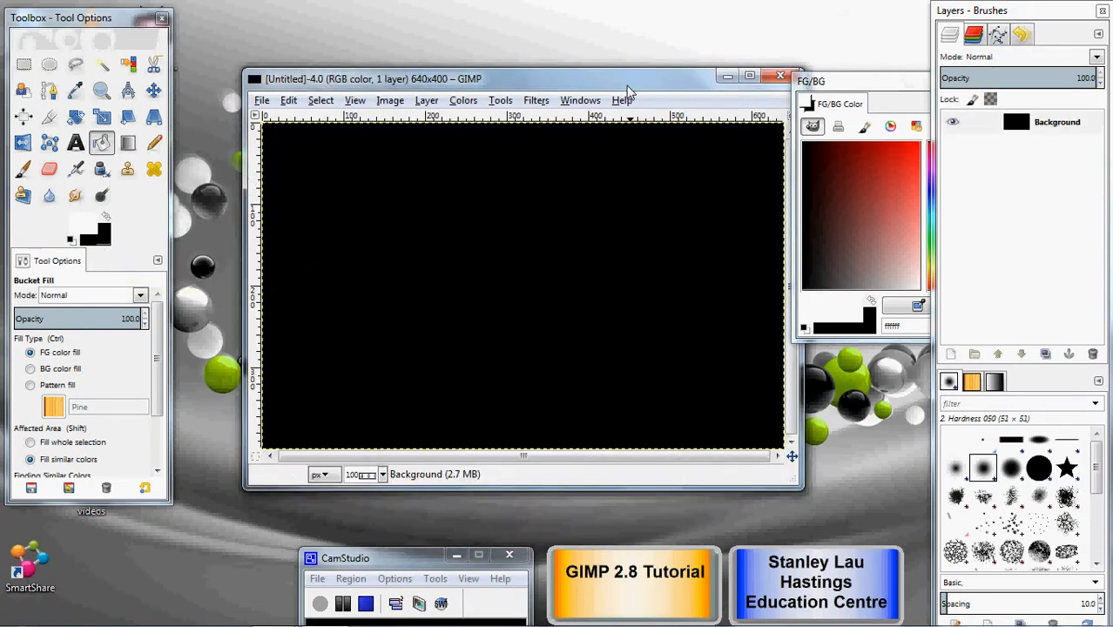
{"action": "left_click_drag", "start_coordinate": [627, 89], "coordinate": [608, 60]}
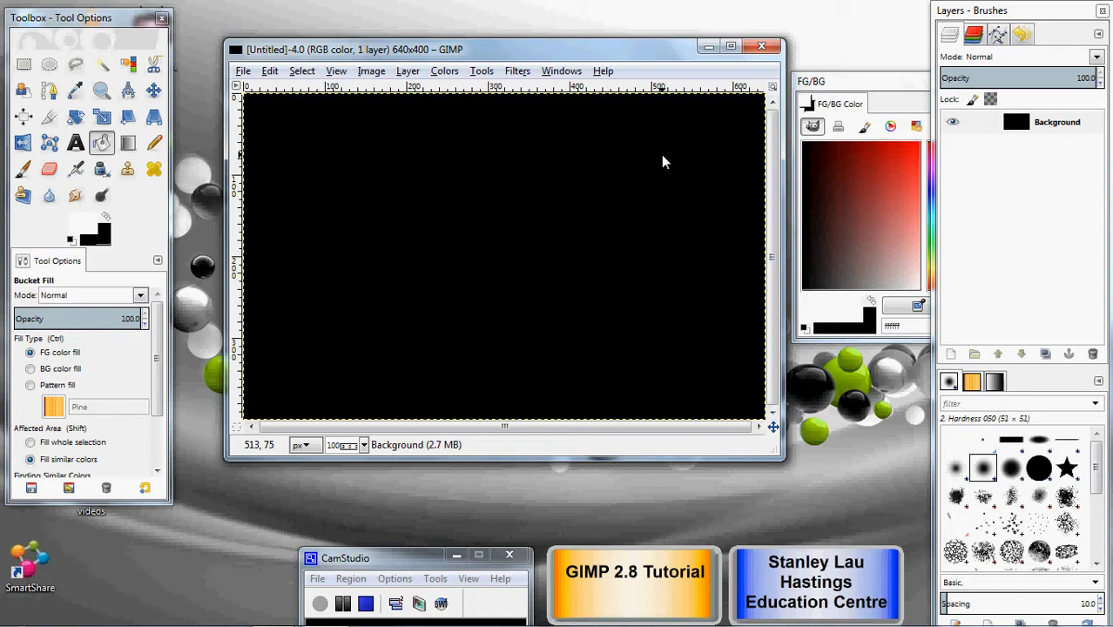
Make a tall elliptical selection about 145 × 251 px in the left part of the canvas.
{"action": "left_click", "coordinate": [52, 70]}
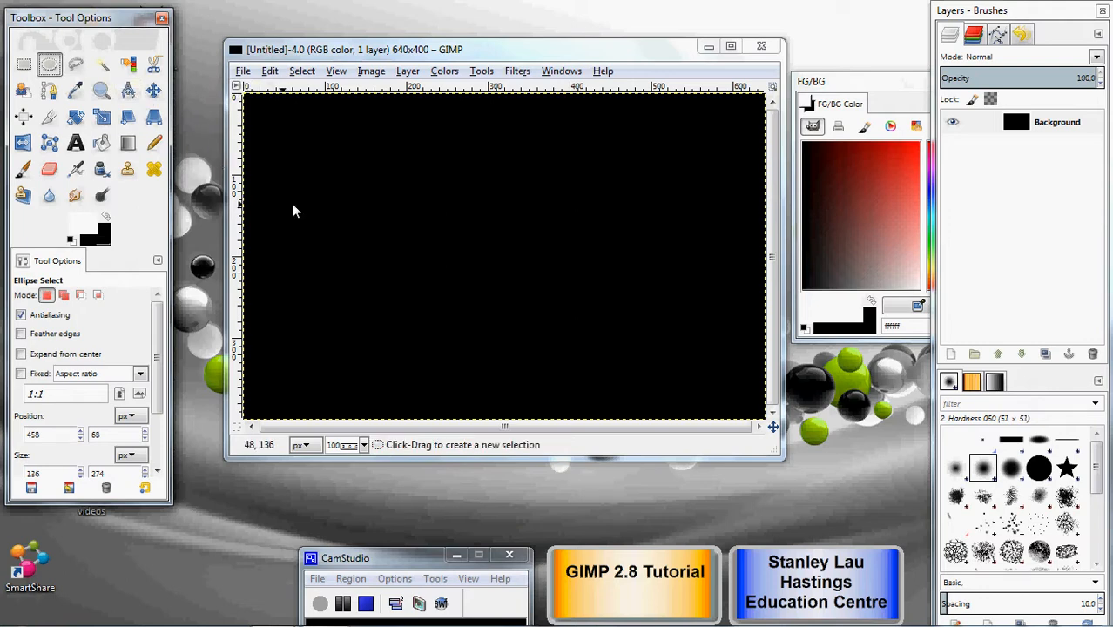
{"action": "left_click_drag", "start_coordinate": [291, 156], "coordinate": [410, 362]}
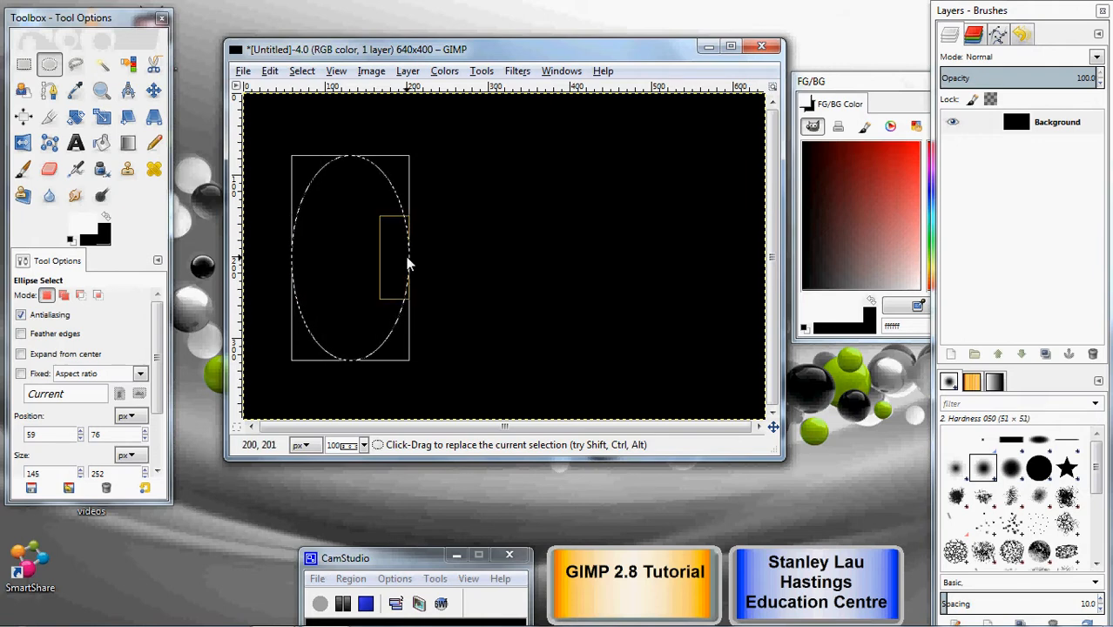
{"action": "left_click_drag", "start_coordinate": [406, 257], "coordinate": [407, 257]}
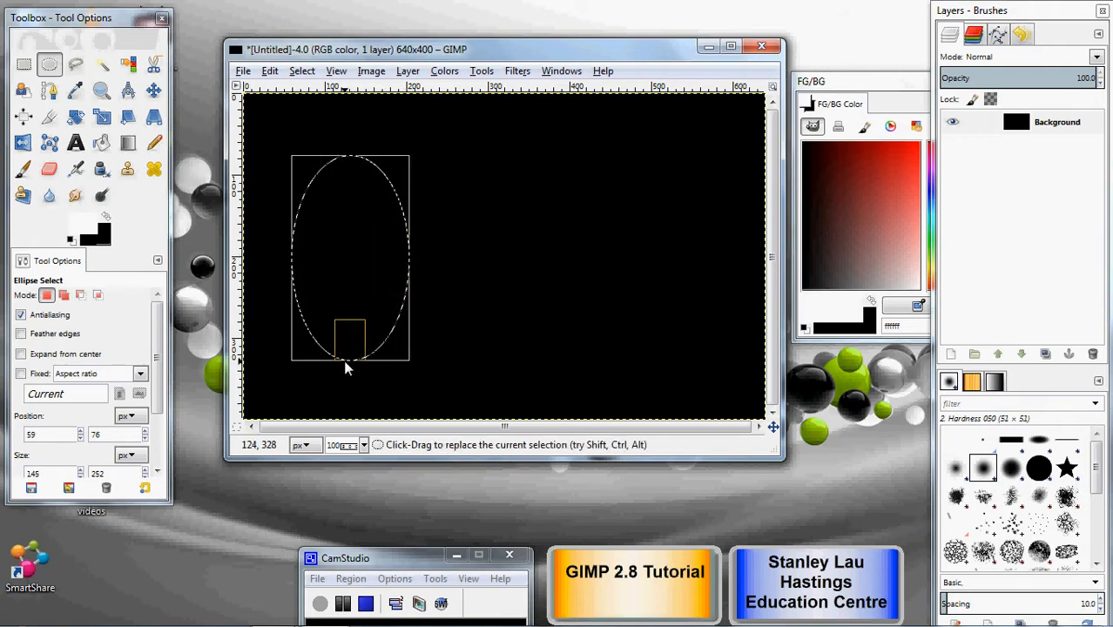
{"action": "left_click_drag", "start_coordinate": [344, 359], "coordinate": [349, 359]}
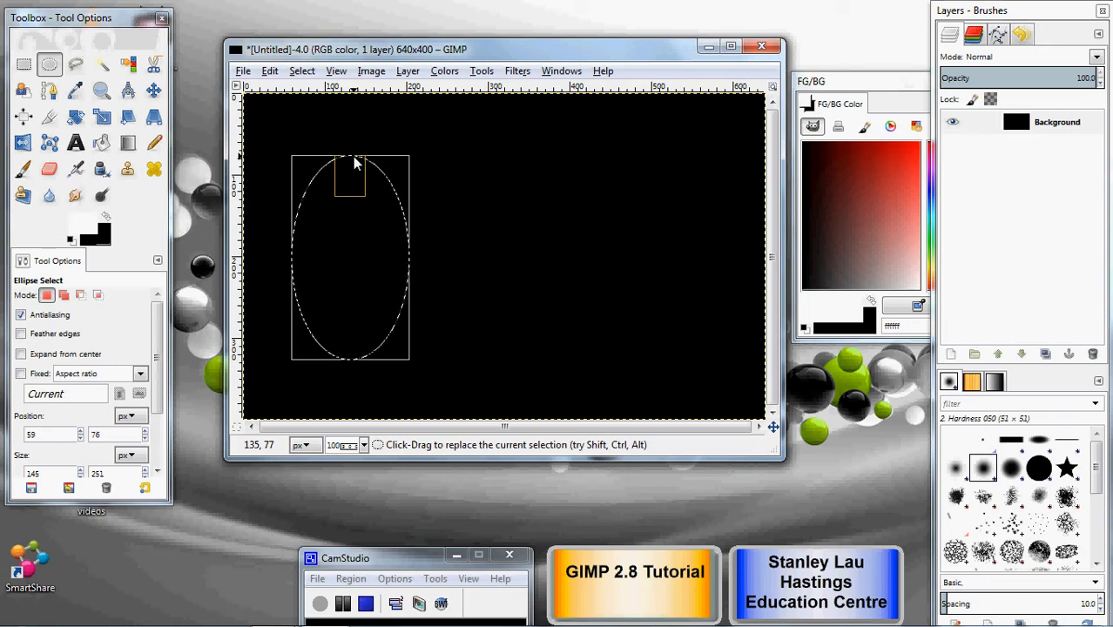
{"action": "left_click", "coordinate": [351, 261]}
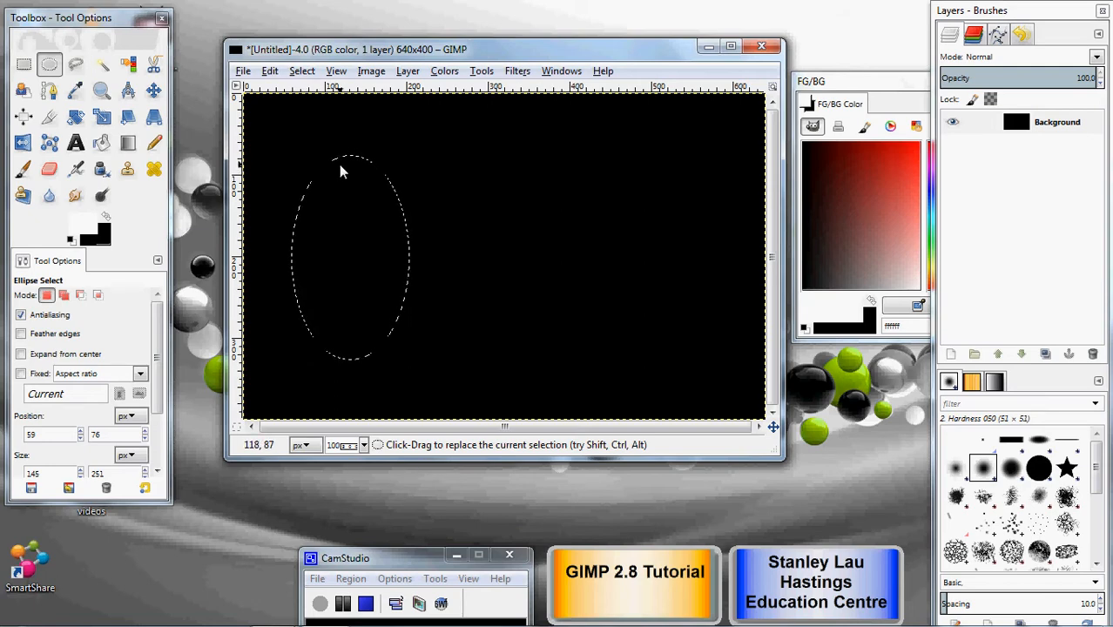
Bucket-fill the elliptical selection with the white foreground colour, with the affected area set to fill the whole selection.
{"action": "left_click", "coordinate": [102, 145]}
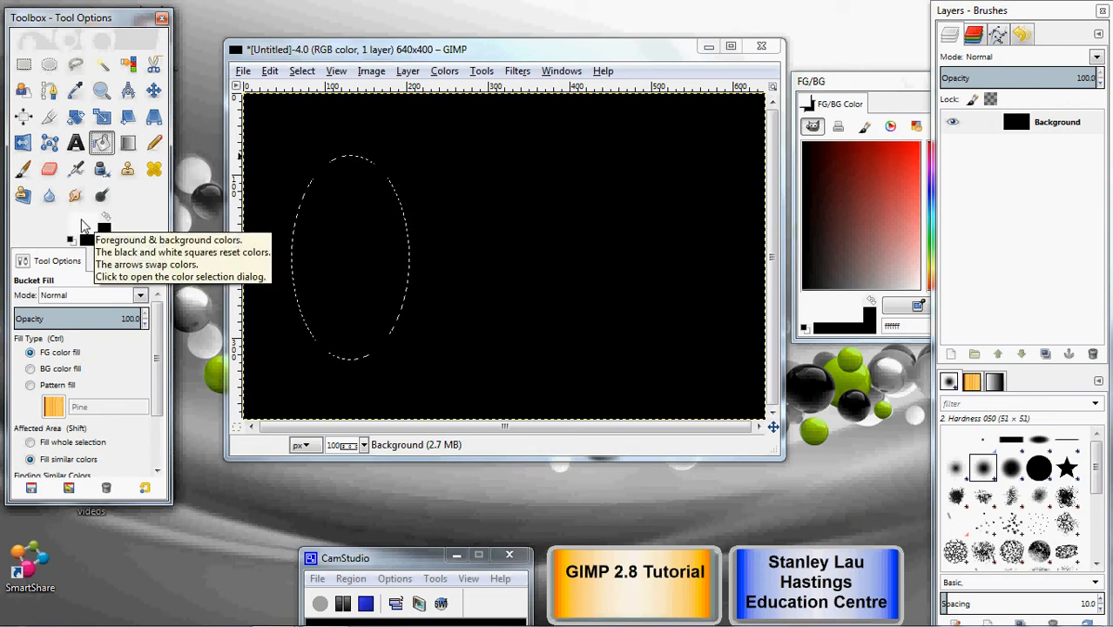
{"action": "scroll", "coordinate": [160, 394], "scroll_direction": "down", "scroll_amount": 1}
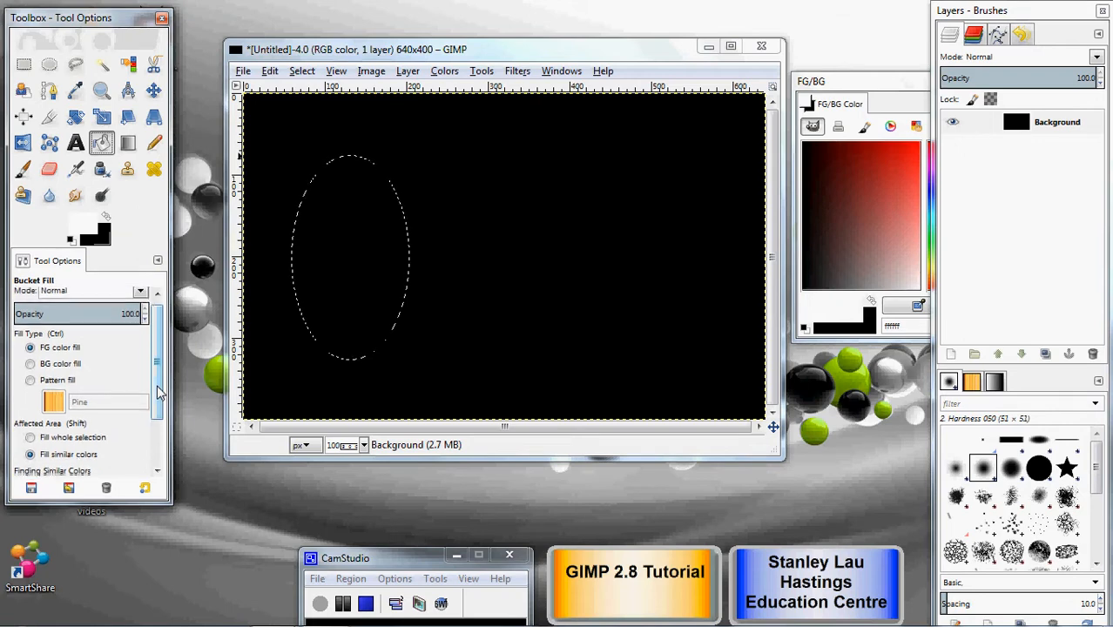
{"action": "scroll", "coordinate": [159, 393], "scroll_direction": "down", "scroll_amount": 3}
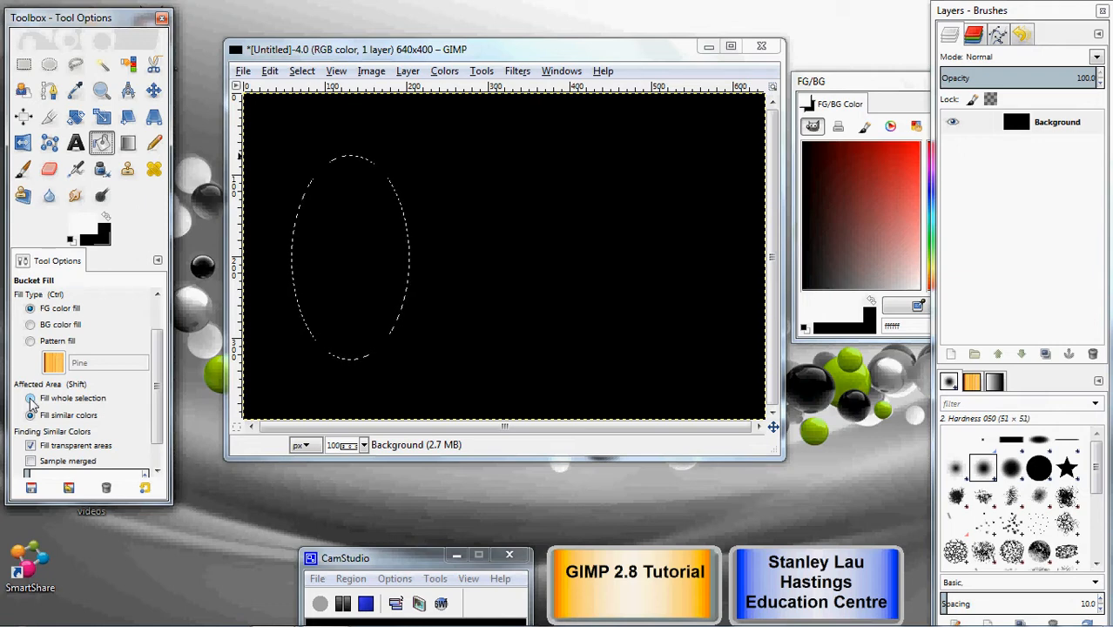
{"action": "left_click", "coordinate": [31, 398]}
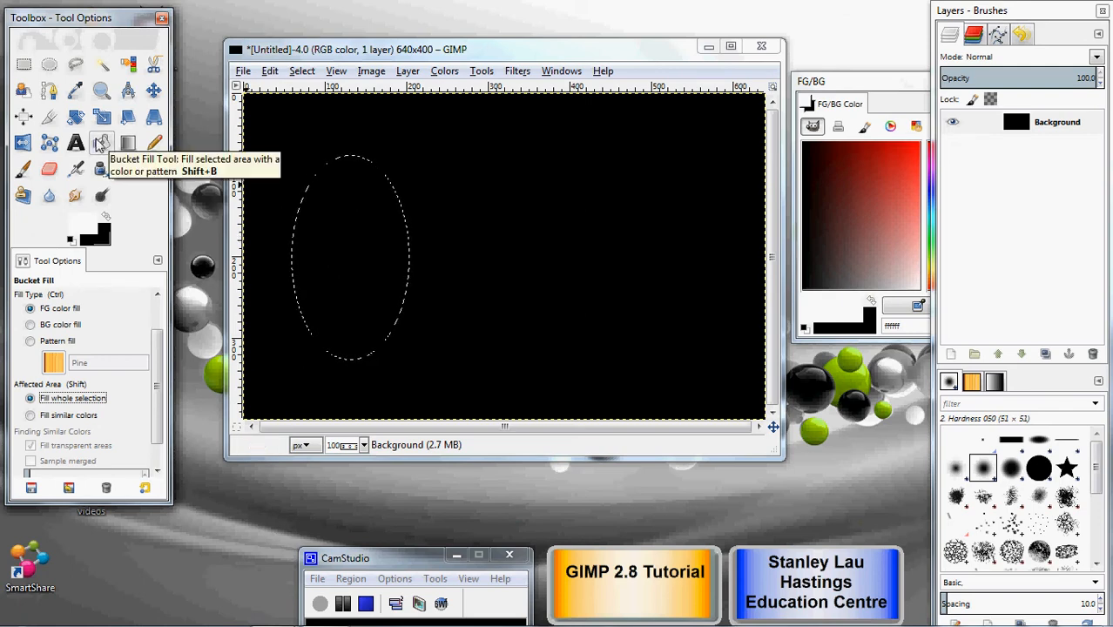
{"action": "left_click", "coordinate": [345, 263]}
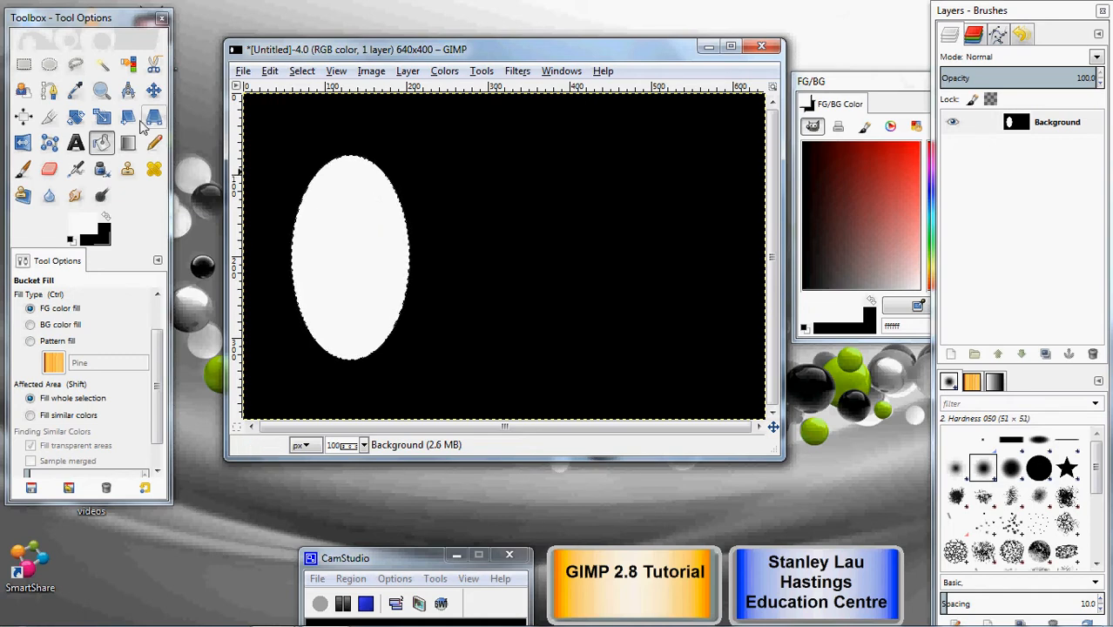
{"action": "left_click", "coordinate": [50, 63]}
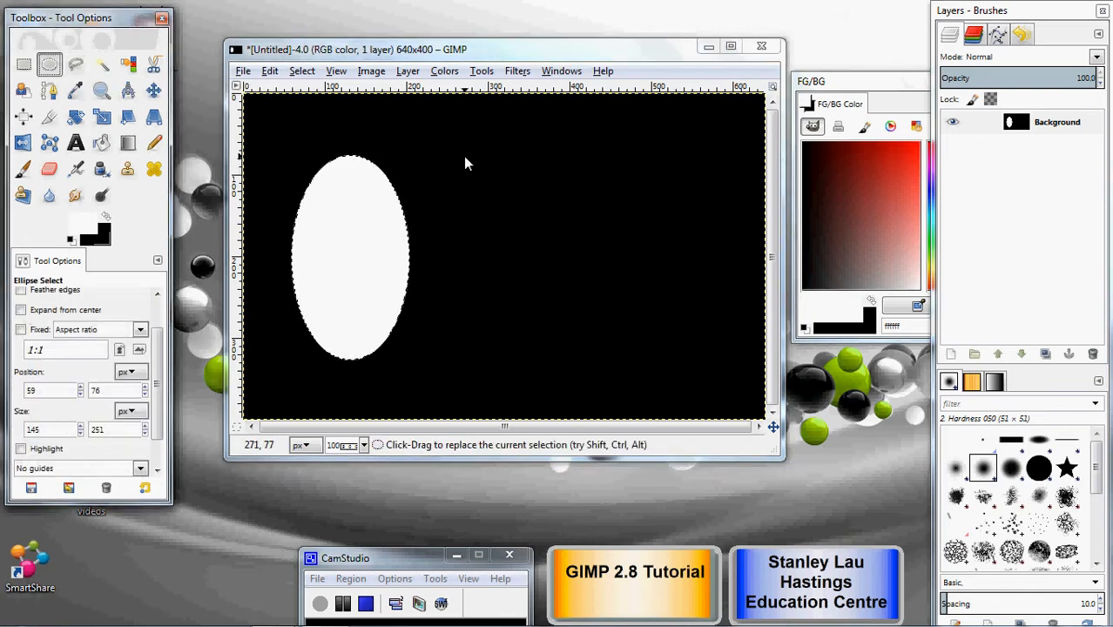
{"action": "left_click_drag", "start_coordinate": [465, 155], "coordinate": [586, 362]}
{"action": "left_click_drag", "start_coordinate": [526, 156], "coordinate": [528, 159]}
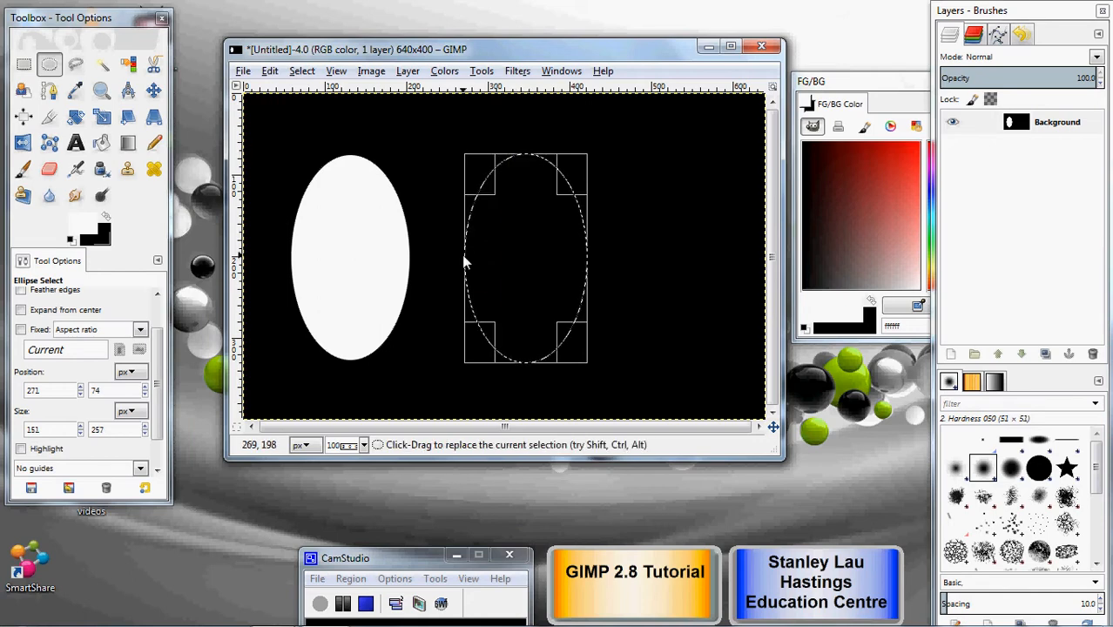
{"action": "left_click", "coordinate": [462, 255]}
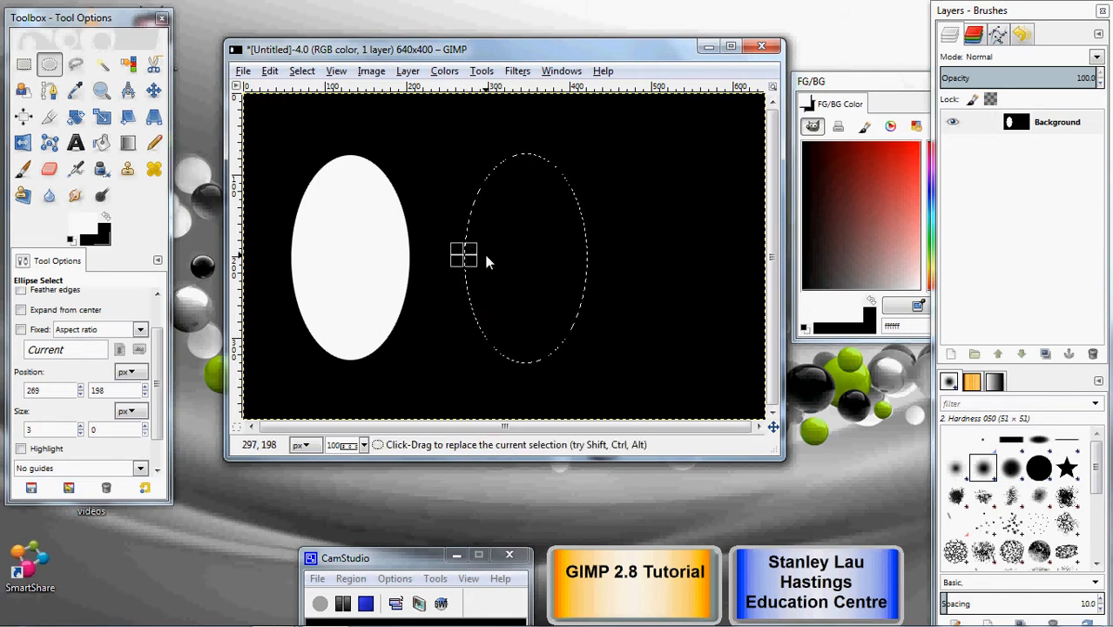
{"action": "left_click", "coordinate": [270, 71]}
{"action": "left_click", "coordinate": [288, 92]}
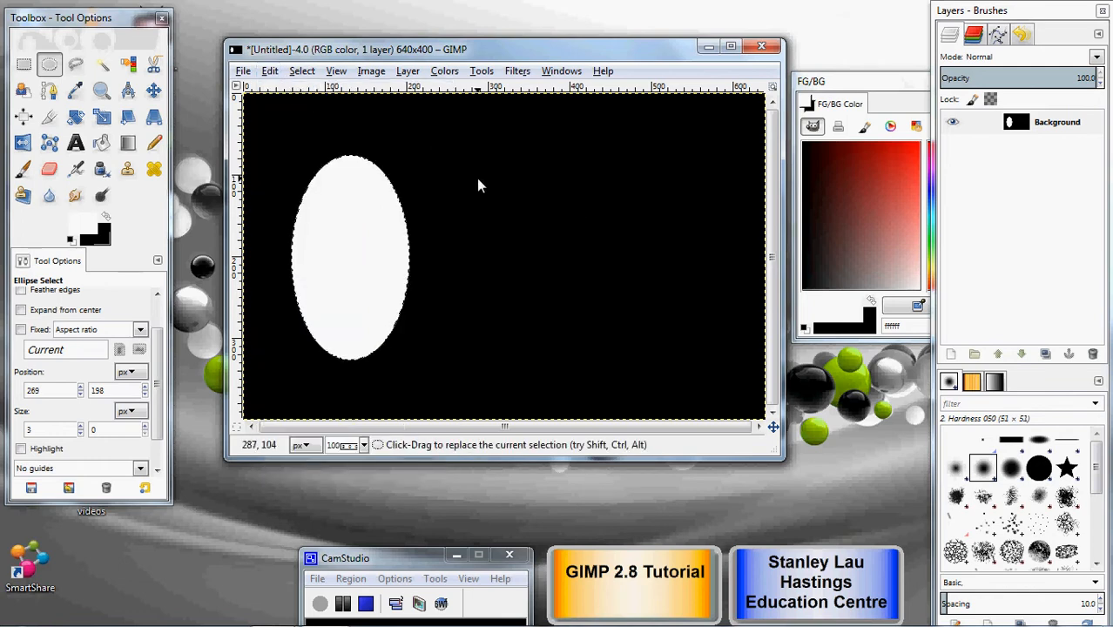
Select a second ellipse about 153 × 260 px beside the white one and bucket-fill it with the foreground colour at 50.4 opacity.
{"action": "left_click_drag", "start_coordinate": [468, 157], "coordinate": [595, 373]}
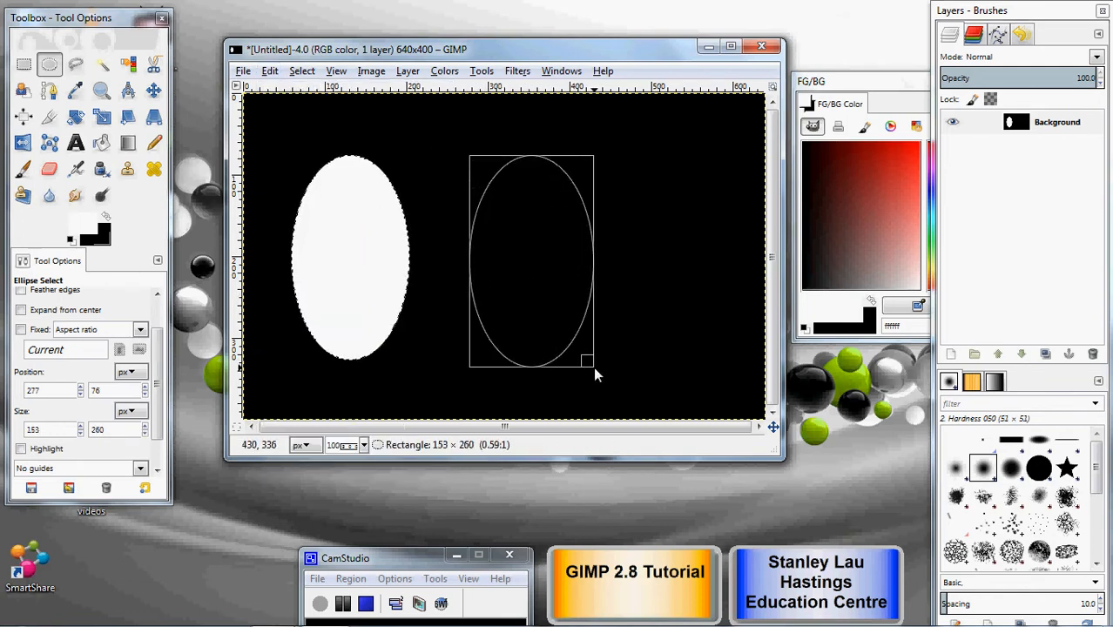
{"action": "left_click", "coordinate": [538, 273]}
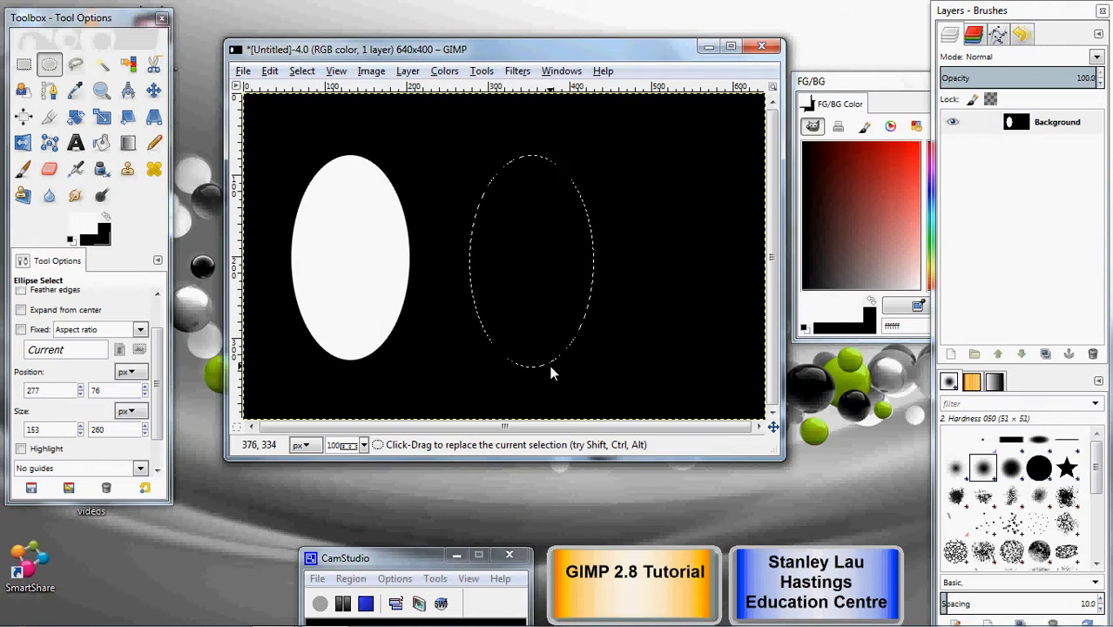
{"action": "left_click", "coordinate": [102, 146]}
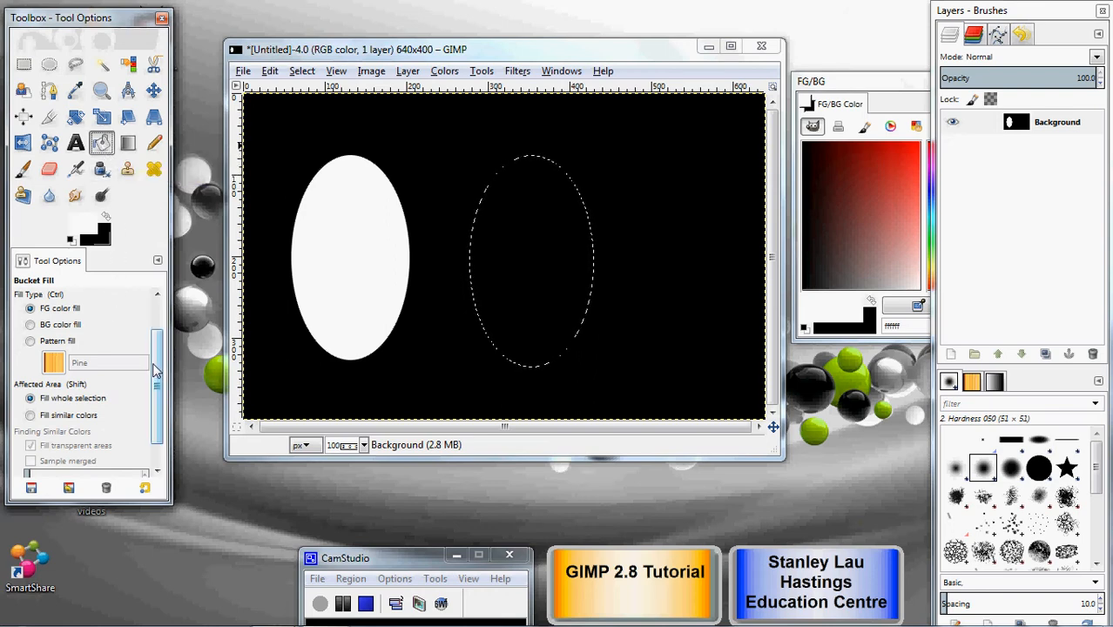
{"action": "left_click_drag", "start_coordinate": [155, 372], "coordinate": [160, 322]}
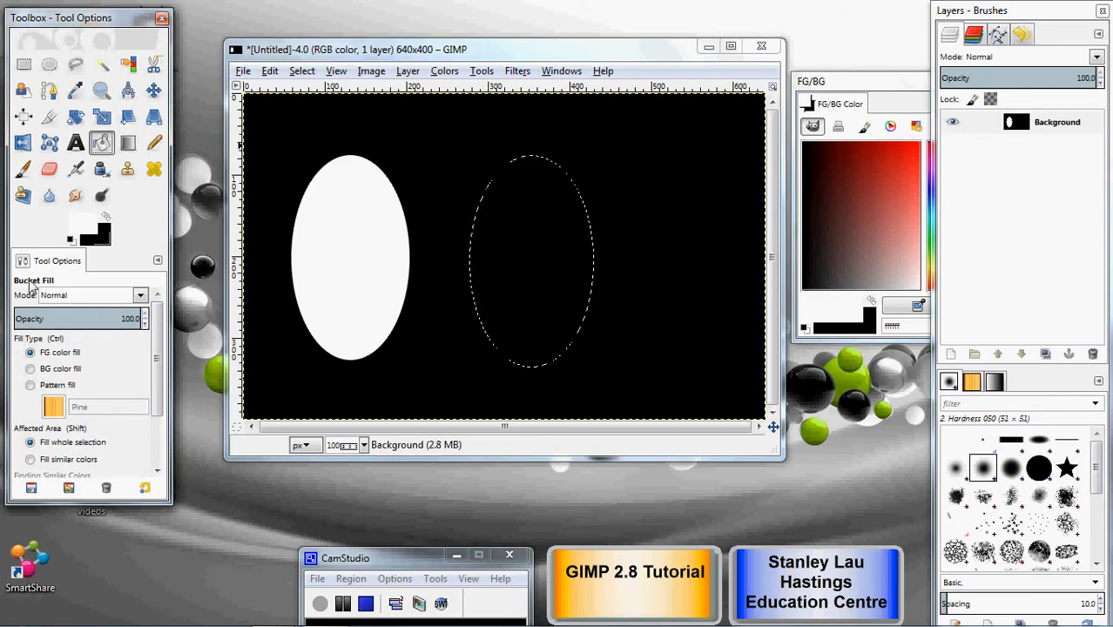
{"action": "left_click", "coordinate": [145, 324]}
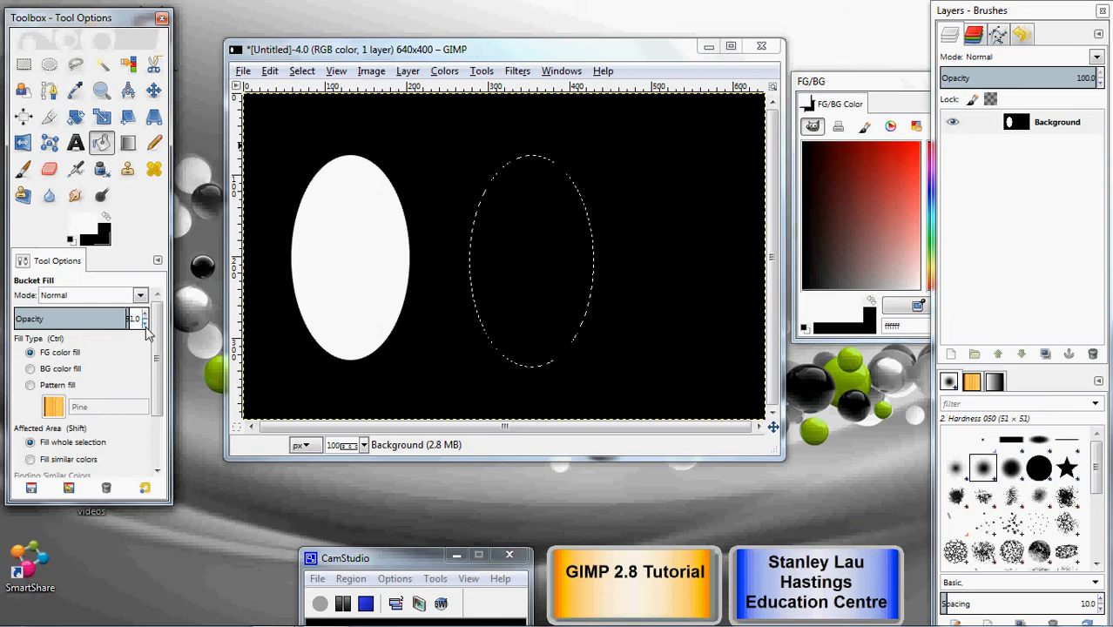
{"action": "left_click_drag", "start_coordinate": [130, 320], "coordinate": [87, 321]}
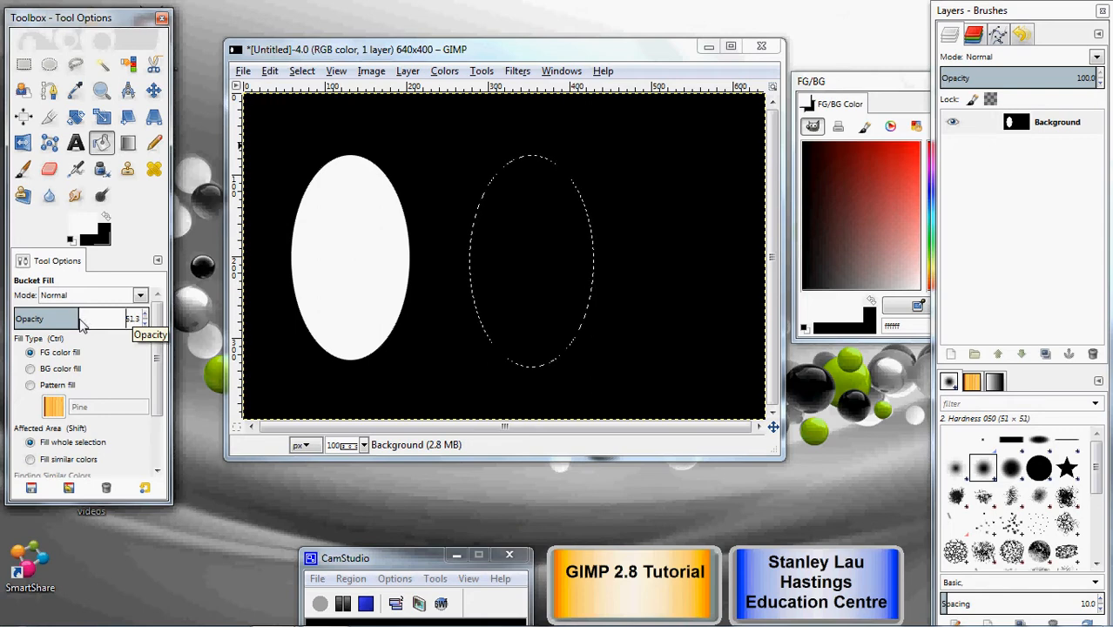
{"action": "left_click_drag", "start_coordinate": [81, 323], "coordinate": [78, 324]}
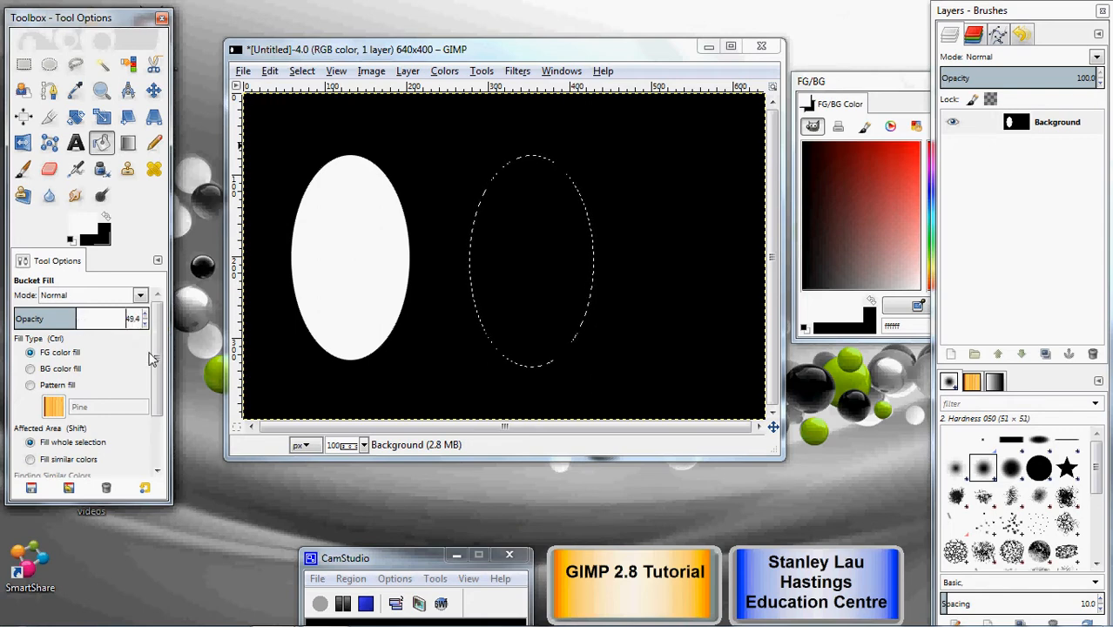
{"action": "left_click", "coordinate": [144, 316]}
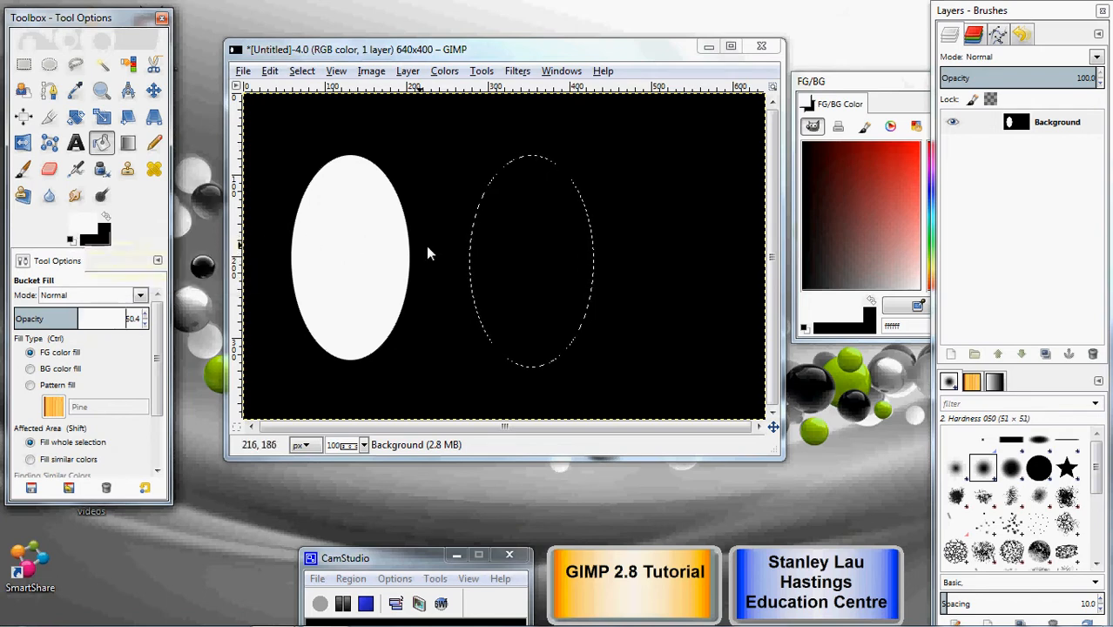
{"action": "left_click", "coordinate": [517, 263]}
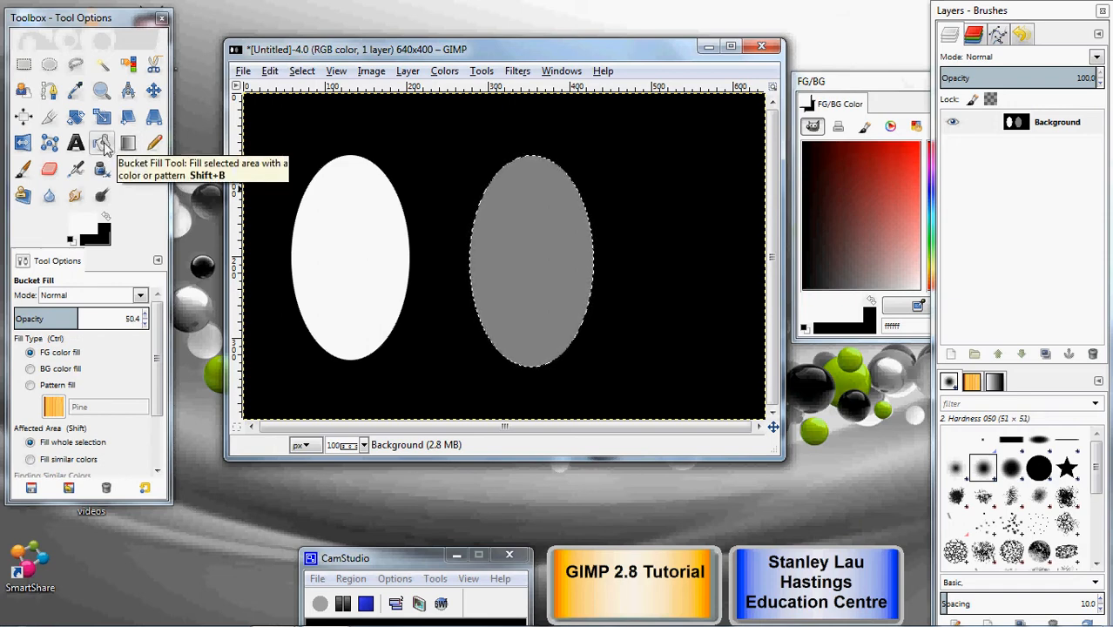
Make a third elliptical selection about 147 × 264 px between the grey ellipse and the canvas's right edge.
{"action": "left_click", "coordinate": [48, 66]}
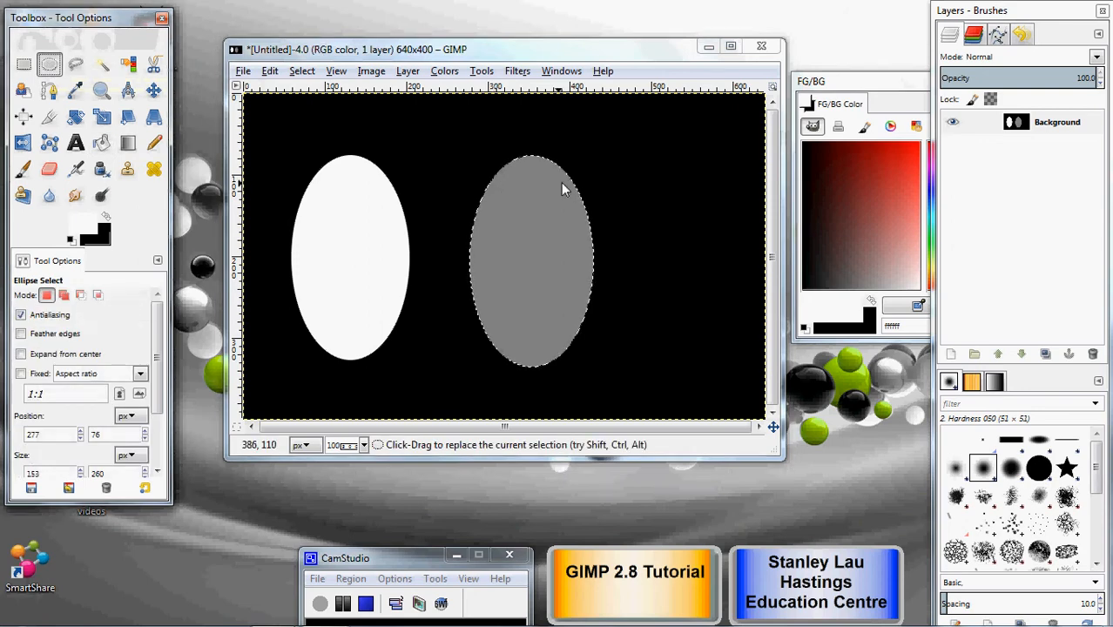
{"action": "left_click_drag", "start_coordinate": [645, 159], "coordinate": [758, 373]}
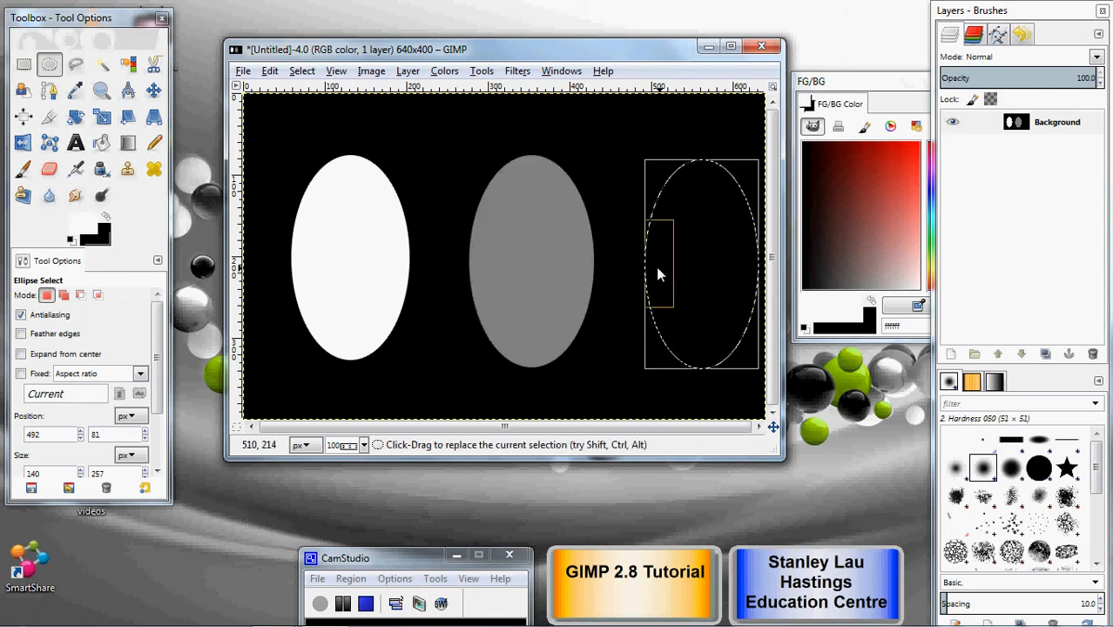
{"action": "left_click_drag", "start_coordinate": [655, 267], "coordinate": [650, 274]}
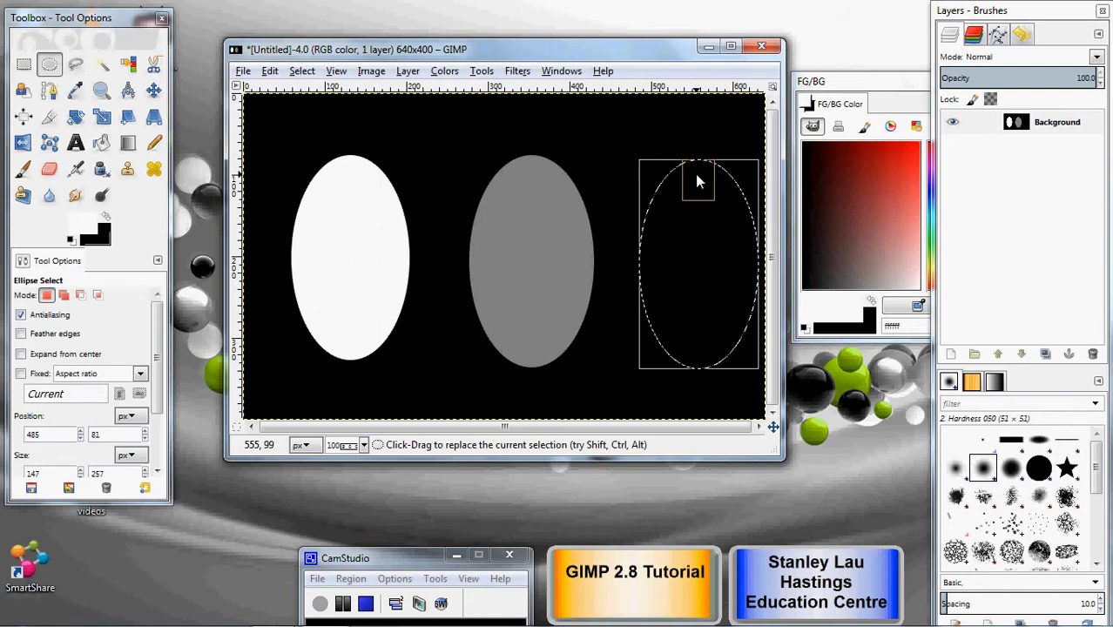
{"action": "left_click_drag", "start_coordinate": [695, 173], "coordinate": [696, 168]}
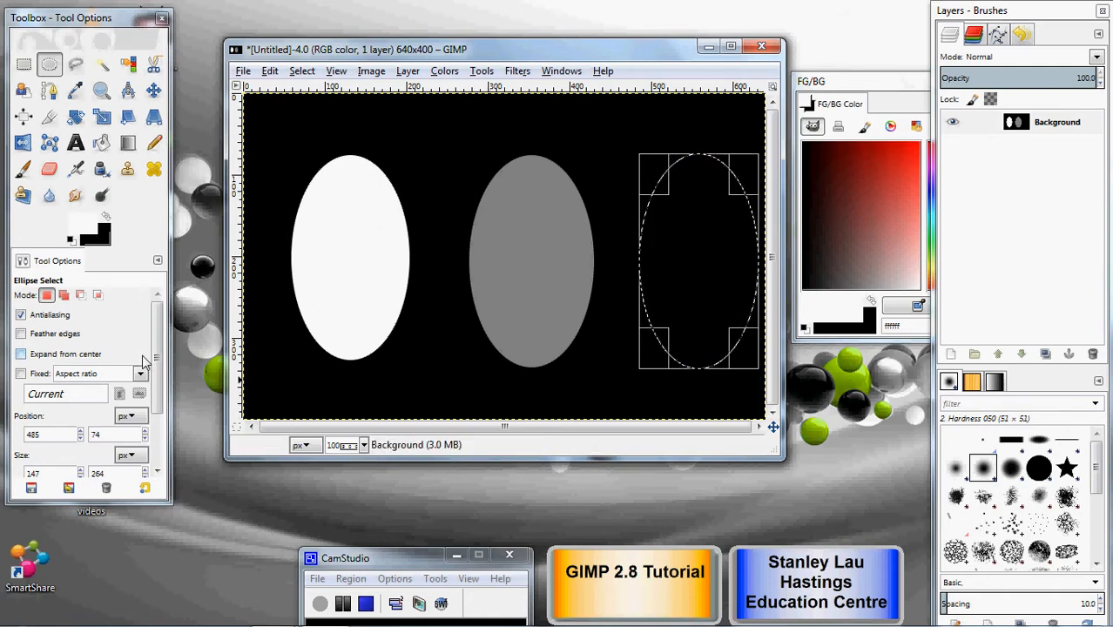
Bucket-fill the third elliptical selection with the white foreground colour at 75.0 opacity.
{"action": "left_click", "coordinate": [103, 145]}
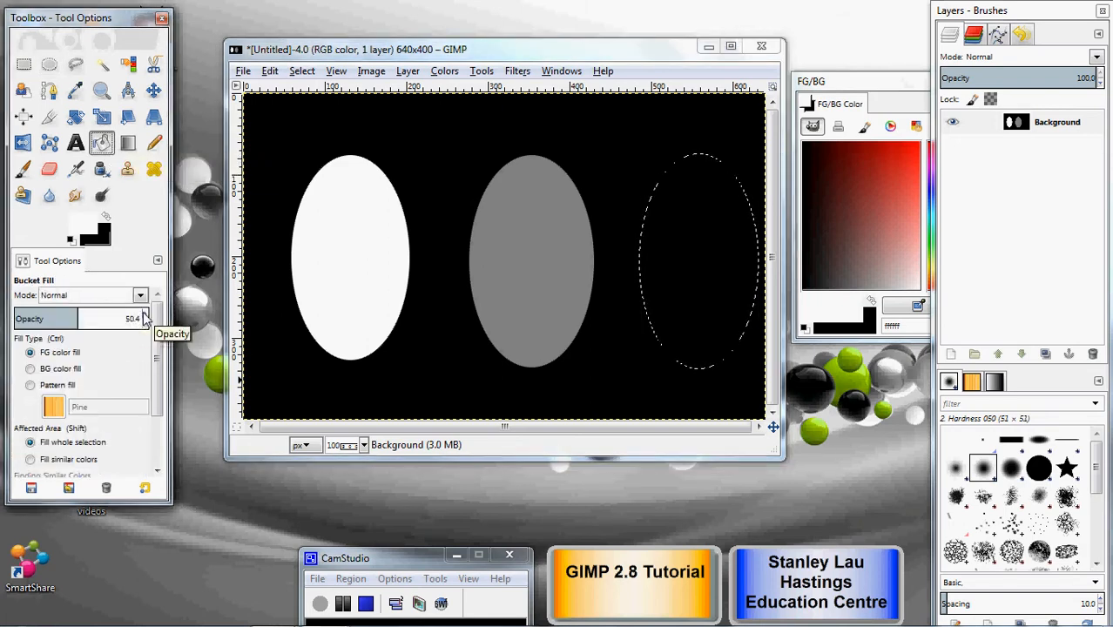
{"action": "left_click", "coordinate": [144, 313]}
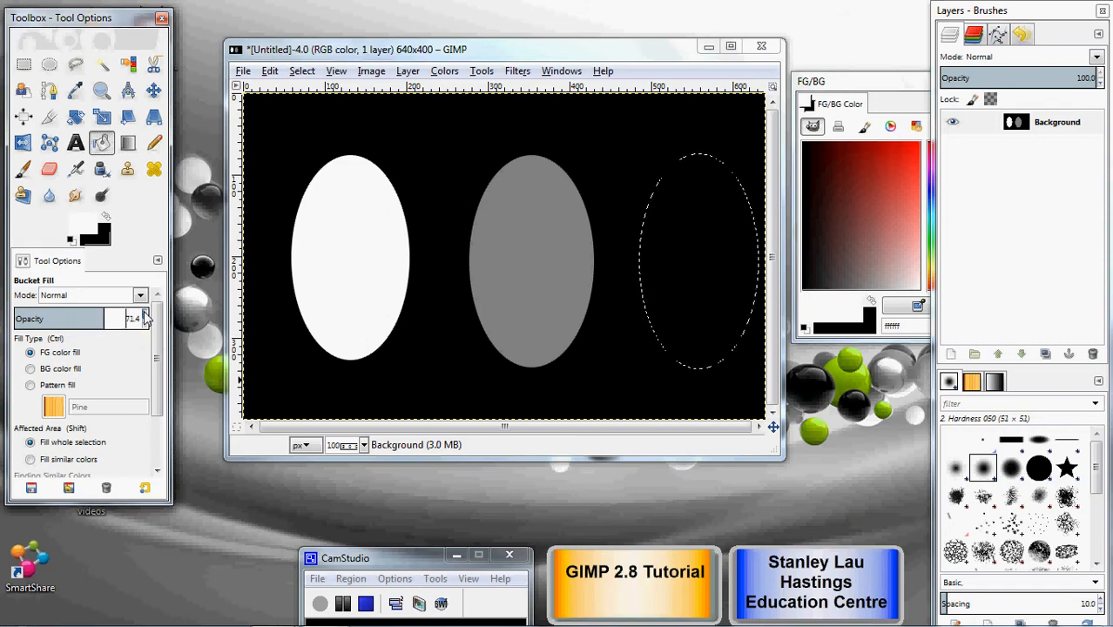
{"action": "left_click", "coordinate": [144, 315]}
{"action": "left_click", "coordinate": [144, 315]}
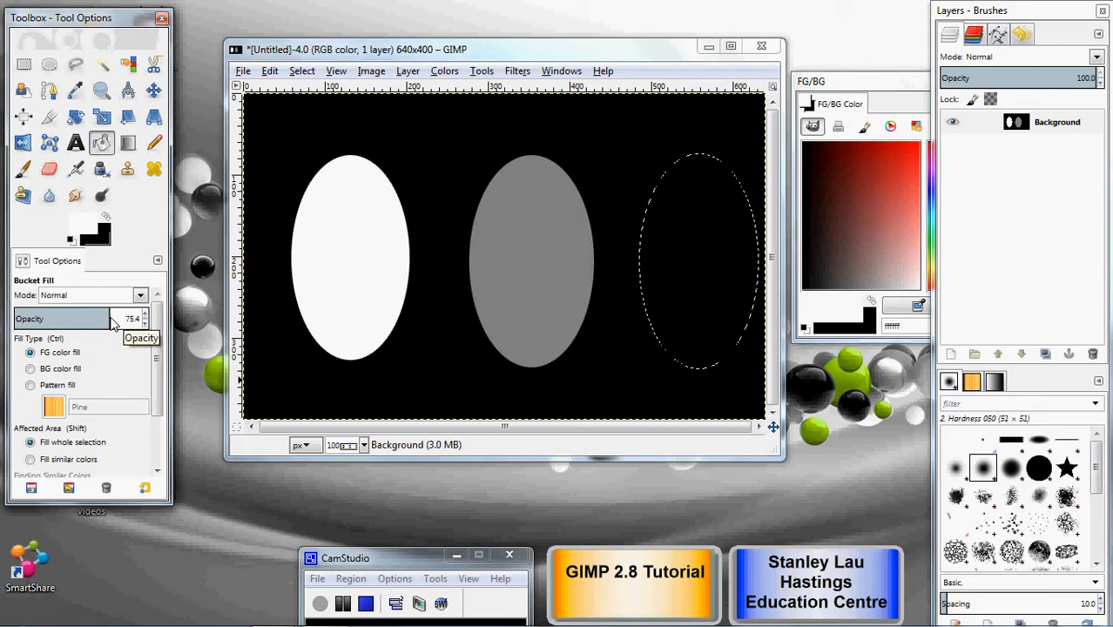
{"action": "left_click", "coordinate": [110, 318]}
{"action": "left_click", "coordinate": [110, 318]}
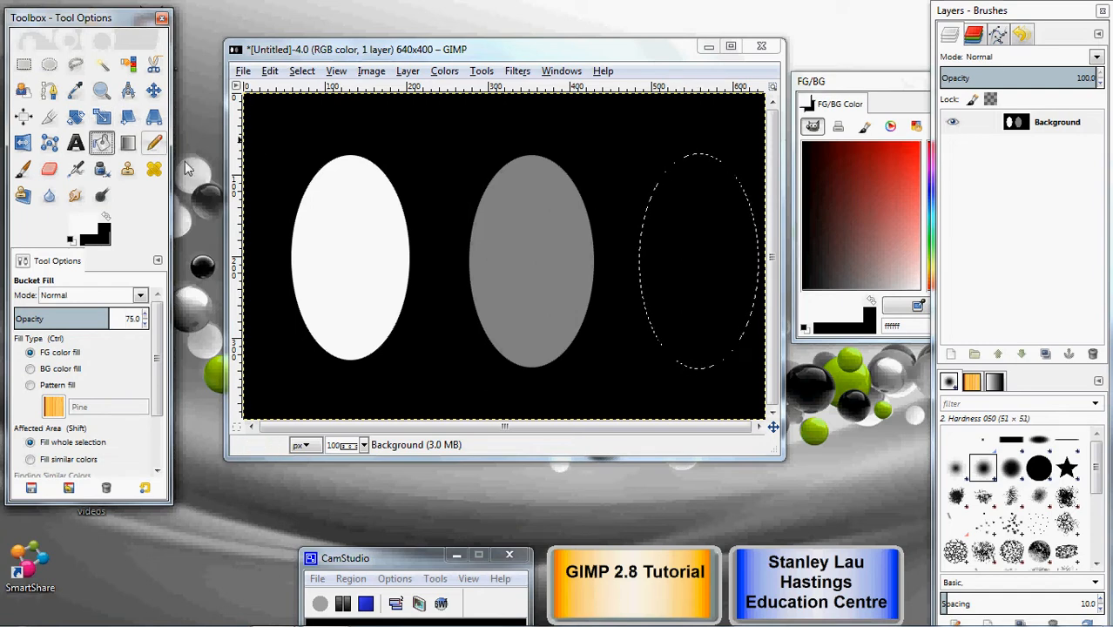
{"action": "left_click", "coordinate": [689, 256]}
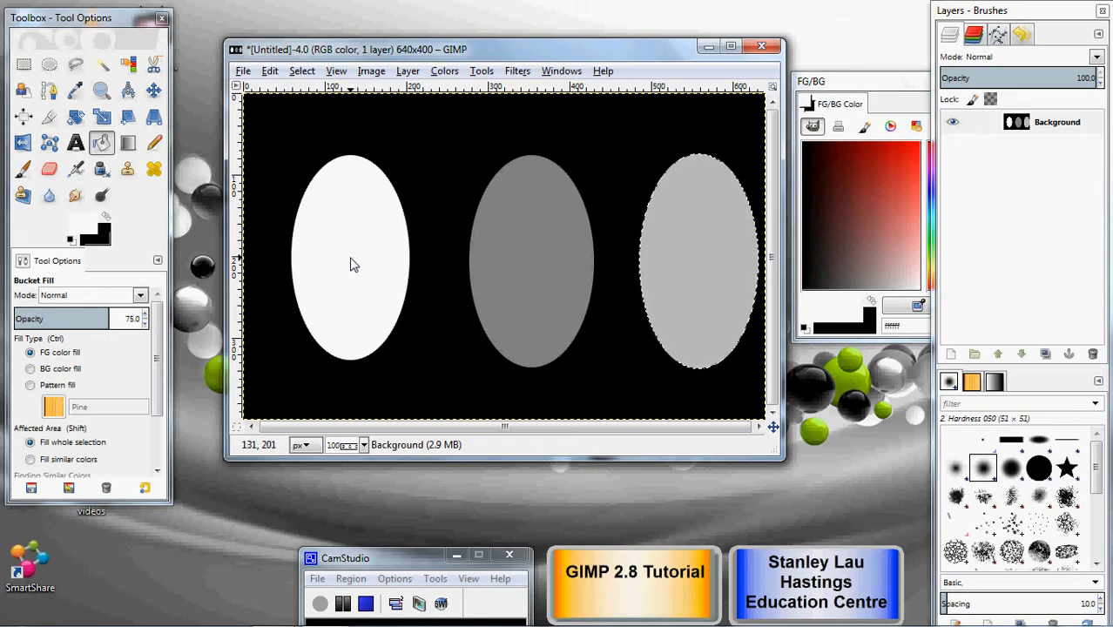
Make a wide rectangular selection starting at 23, 135 px across the middle of all three ellipses, extending its lower edge slightly.
{"action": "left_click", "coordinate": [25, 66]}
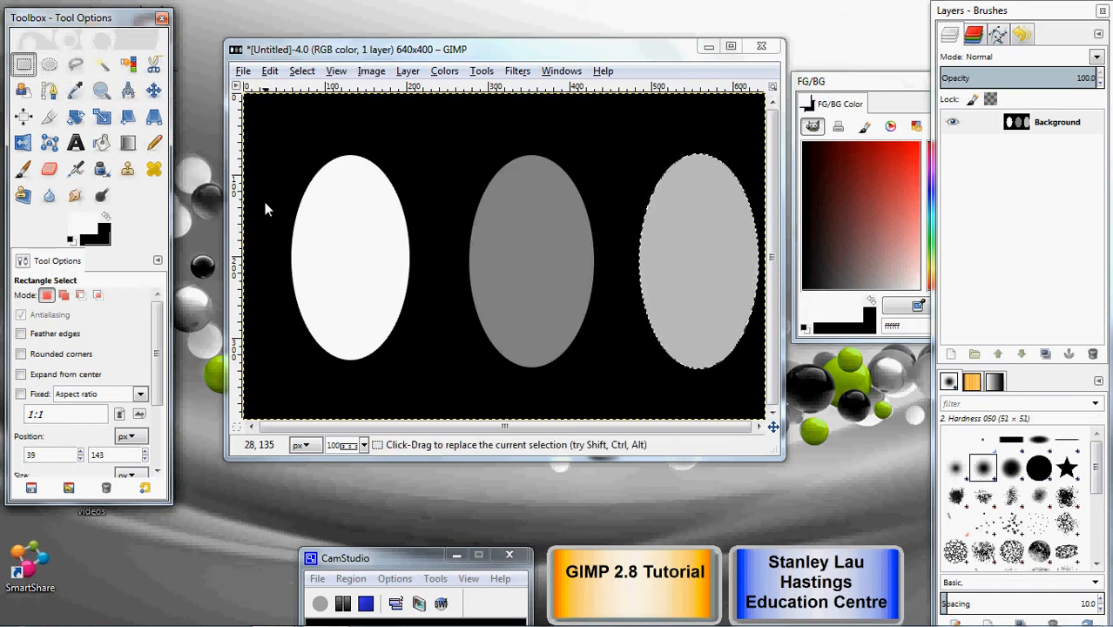
{"action": "left_click_drag", "start_coordinate": [262, 204], "coordinate": [774, 313]}
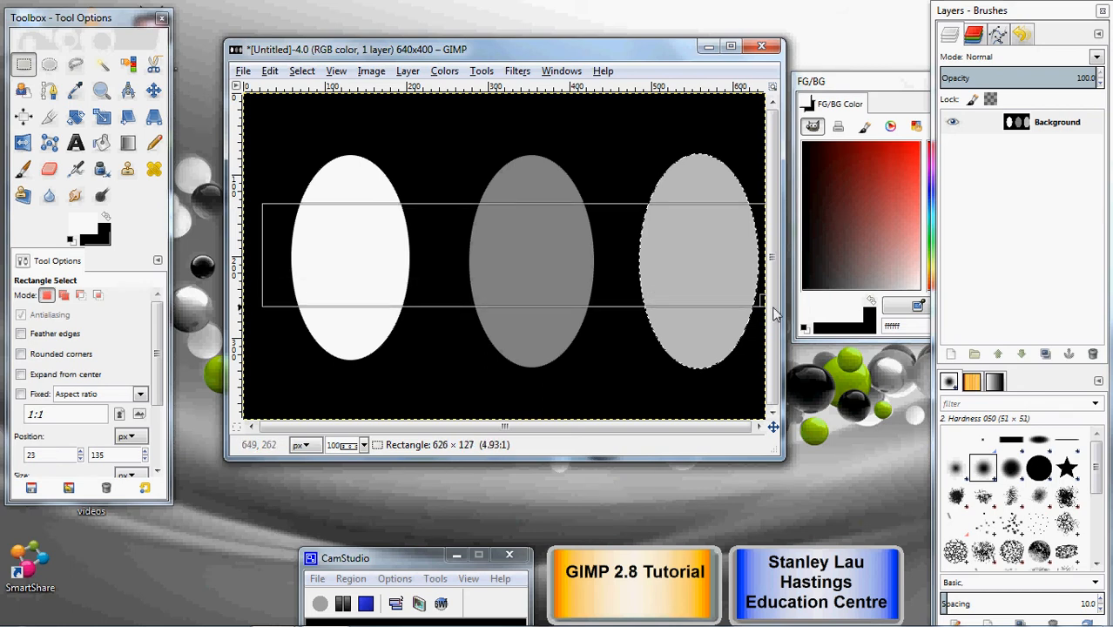
{"action": "left_click_drag", "start_coordinate": [774, 314], "coordinate": [766, 314]}
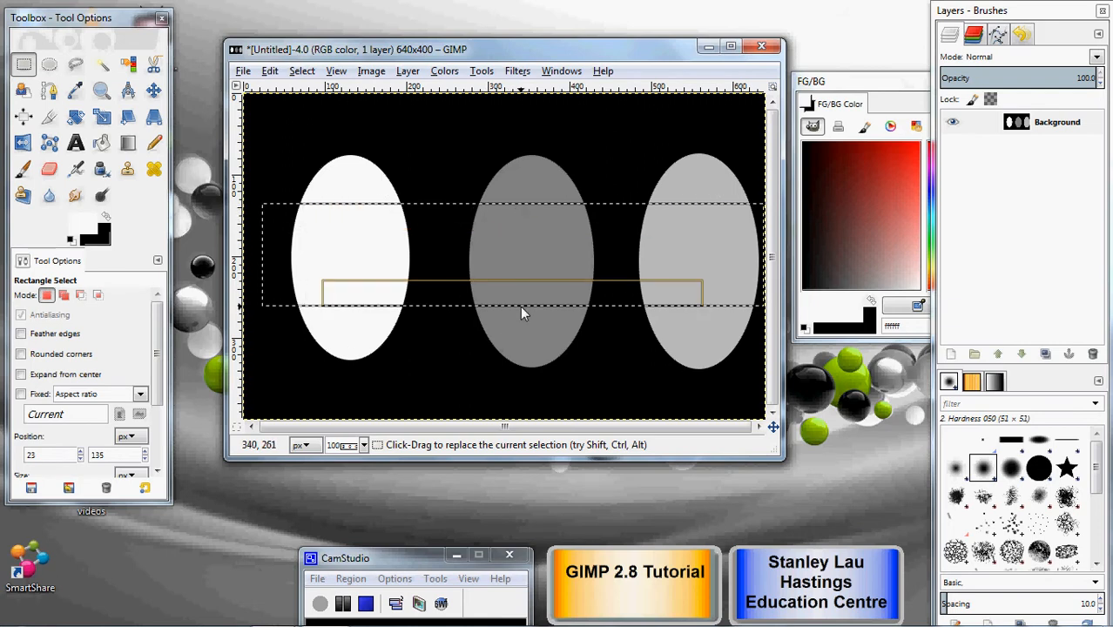
{"action": "left_click_drag", "start_coordinate": [519, 306], "coordinate": [523, 320]}
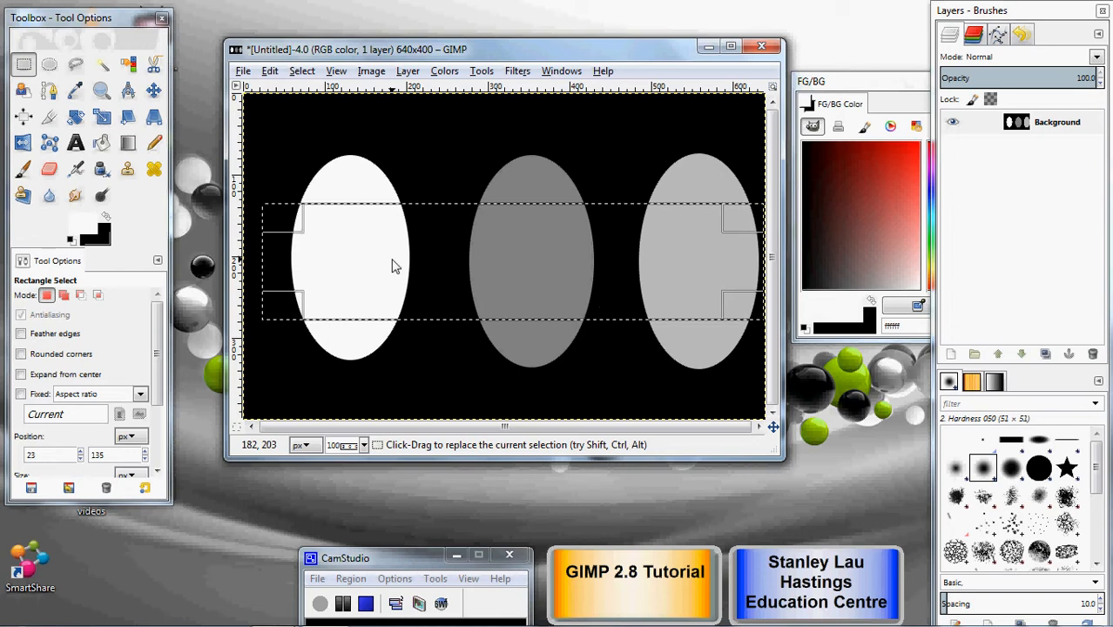
Set the Bucket Fill tool's affected area to fill similar colors.
{"action": "left_click", "coordinate": [101, 144]}
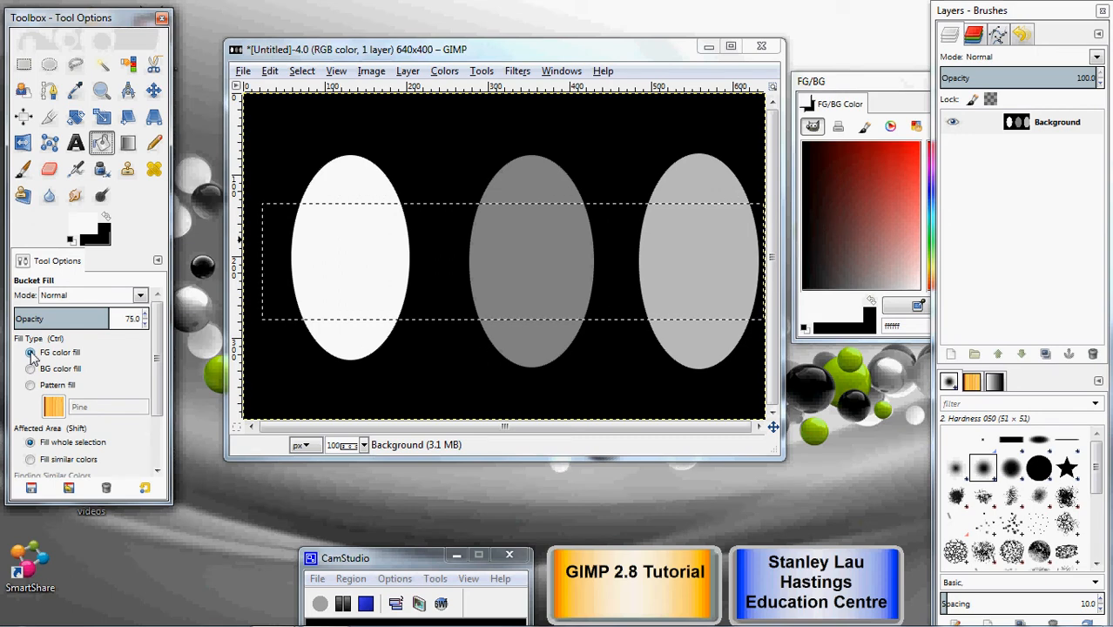
{"action": "left_click_drag", "start_coordinate": [157, 395], "coordinate": [156, 437]}
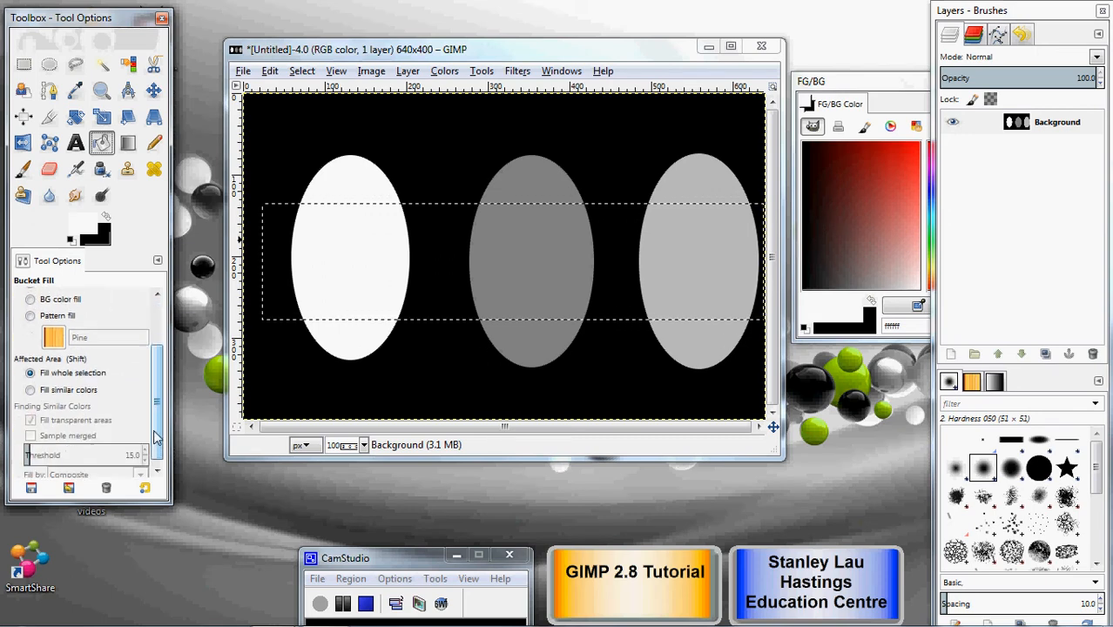
{"action": "left_click", "coordinate": [30, 392]}
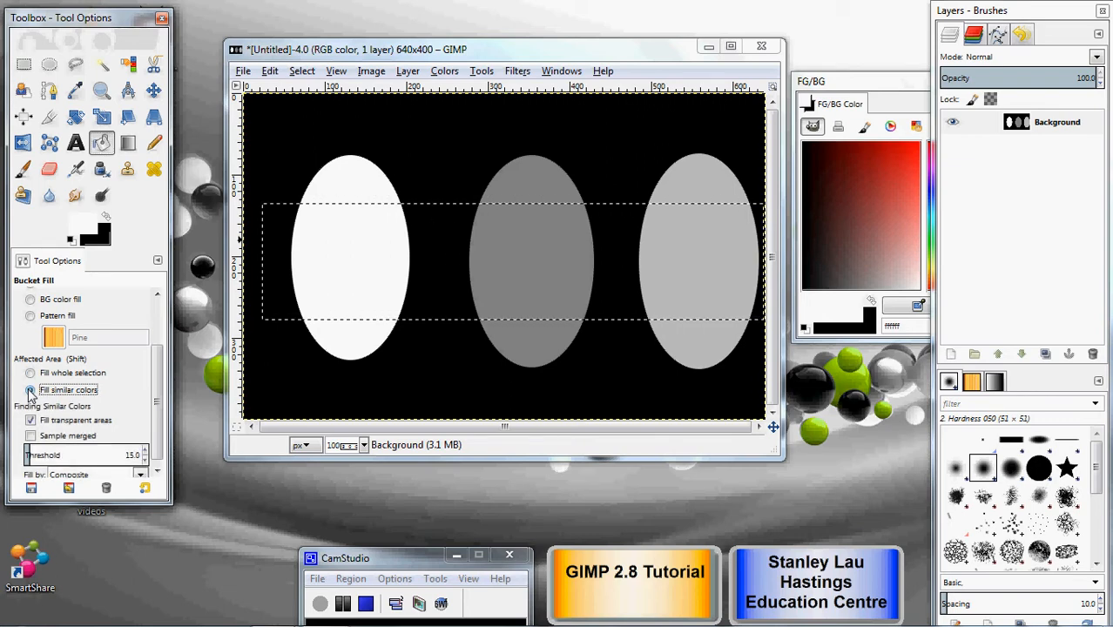
{"action": "left_click", "coordinate": [30, 374]}
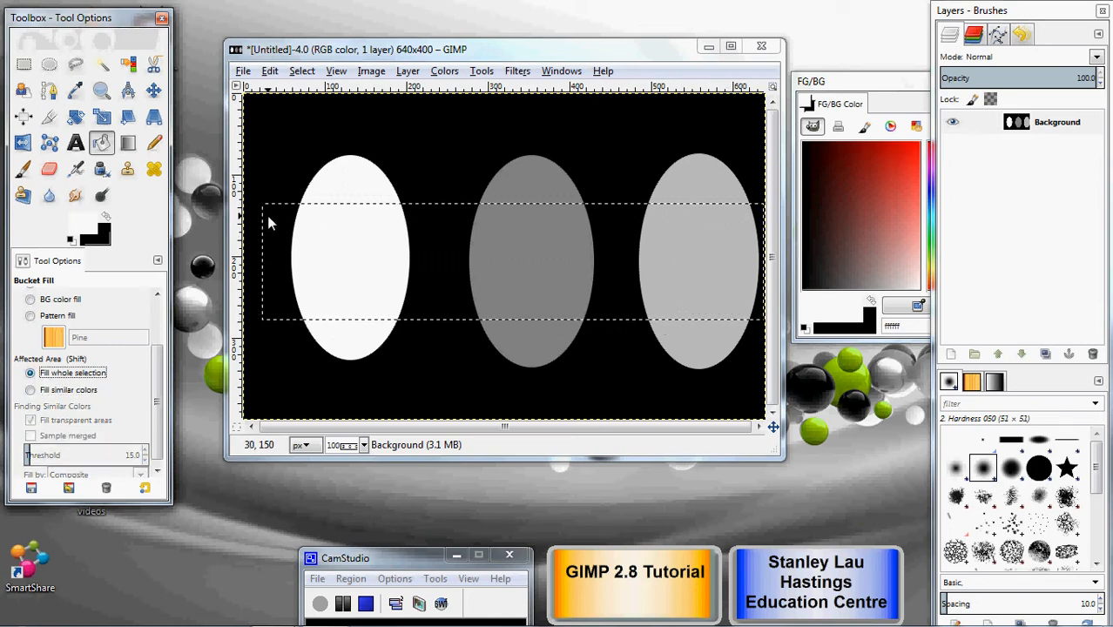
{"action": "left_click", "coordinate": [31, 391]}
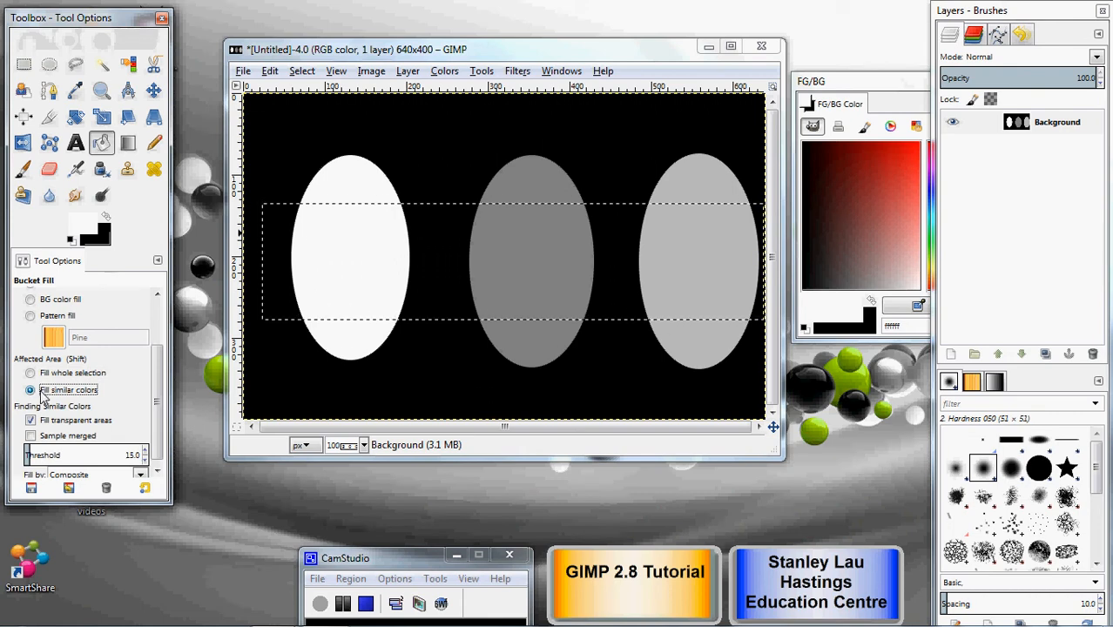
Set the foreground colour to pinkish red fd0c50 and bucket-fill the selected band of the white ellipse at 75.0 opacity.
{"action": "left_click", "coordinate": [86, 229]}
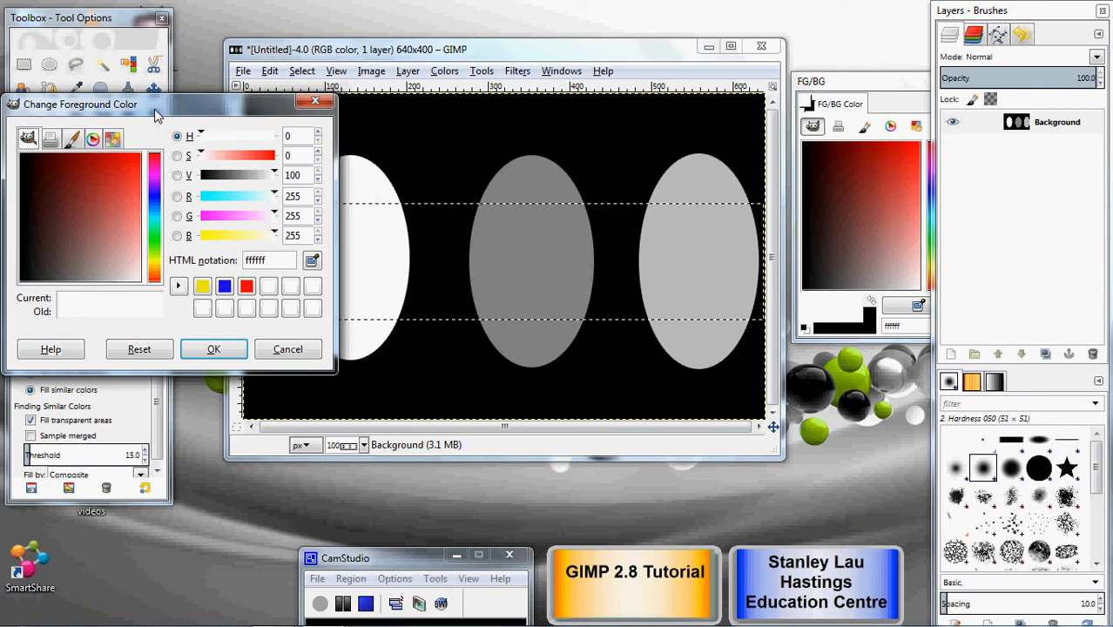
{"action": "left_click_drag", "start_coordinate": [157, 115], "coordinate": [279, 366]}
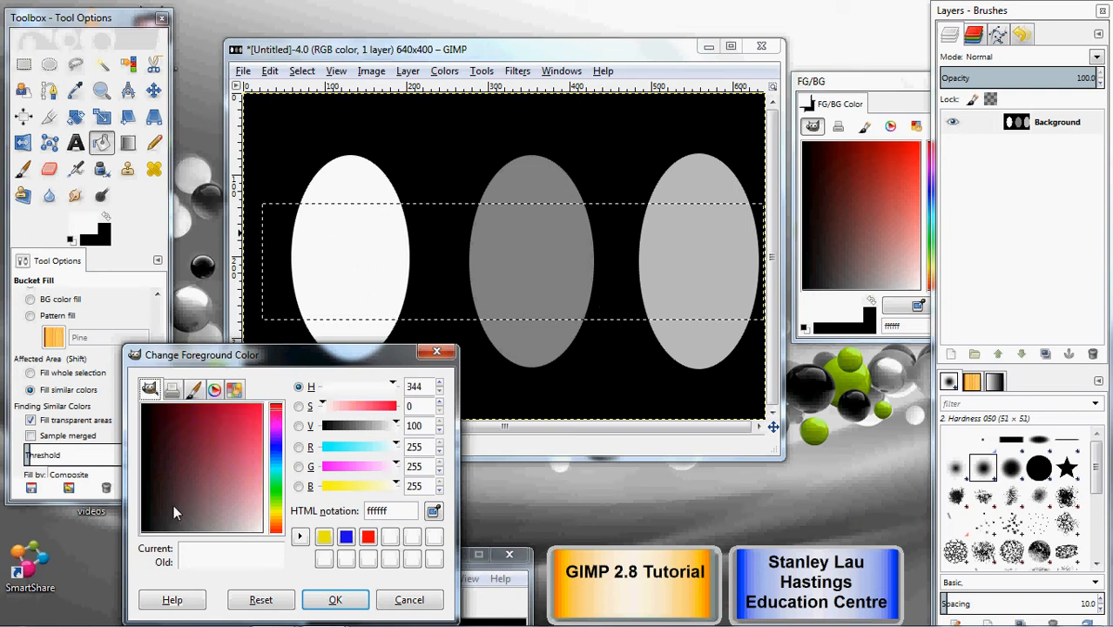
{"action": "left_click", "coordinate": [250, 413]}
{"action": "mouse_move", "coordinate": [274, 415]}
{"action": "left_mouse_down"}
{"action": "mouse_move", "coordinate": [275, 427]}
{"action": "mouse_move", "coordinate": [275, 407]}
{"action": "mouse_move", "coordinate": [275, 421]}
{"action": "mouse_move", "coordinate": [248, 411]}
{"action": "mouse_move", "coordinate": [257, 408]}
{"action": "mouse_move", "coordinate": [164, 412]}
{"action": "mouse_move", "coordinate": [255, 503]}
{"action": "mouse_move", "coordinate": [243, 434]}
{"action": "mouse_move", "coordinate": [262, 407]}
{"action": "left_mouse_up"}
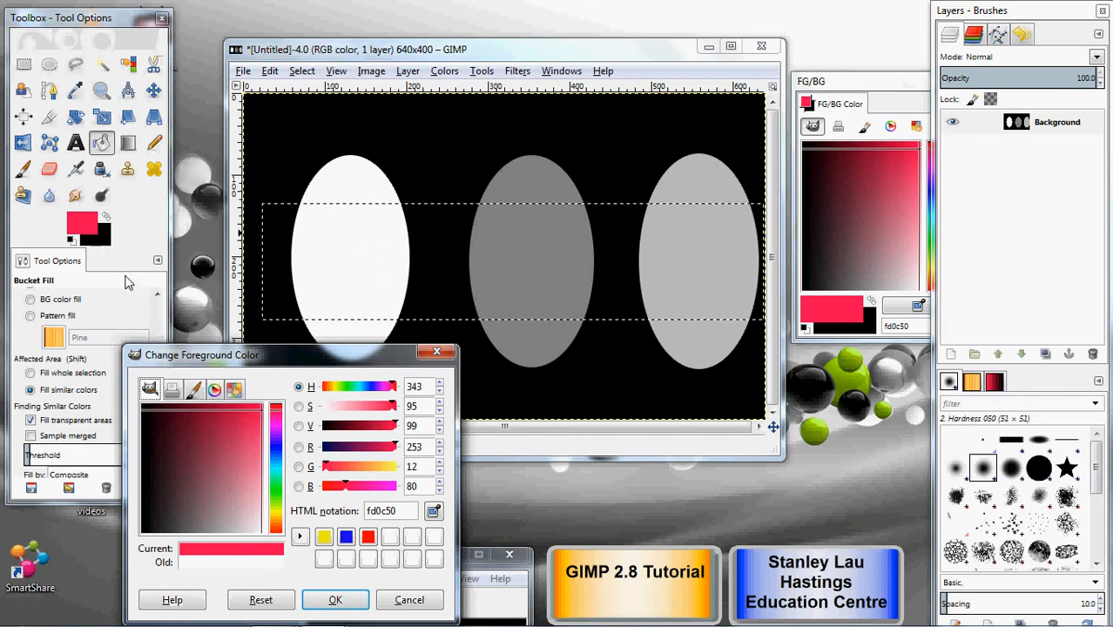
{"action": "left_click", "coordinate": [332, 601]}
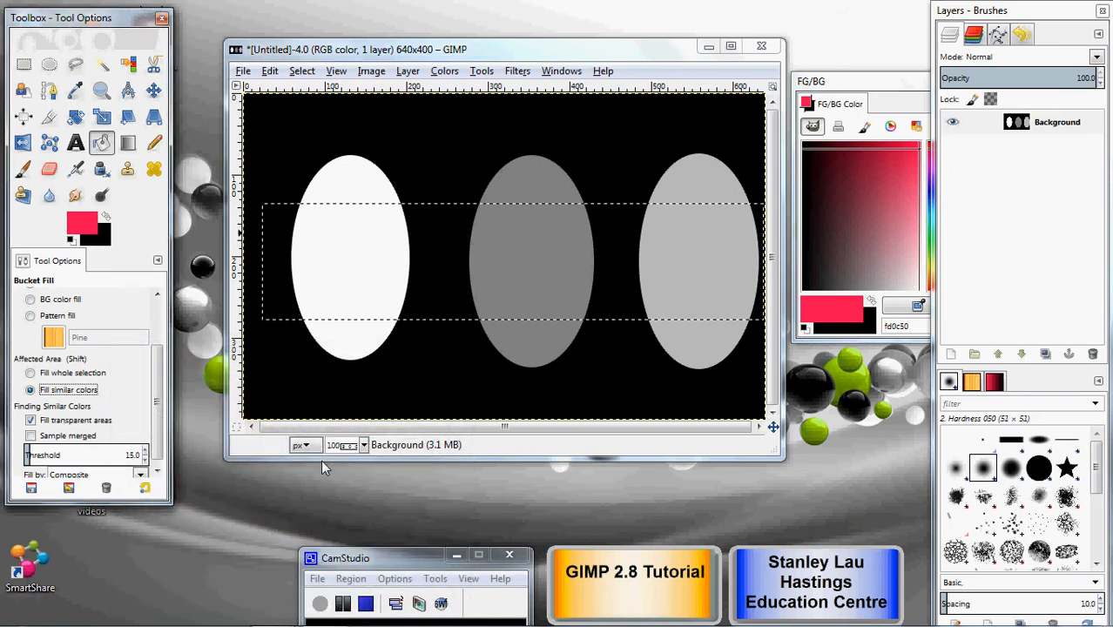
{"action": "left_click", "coordinate": [329, 250]}
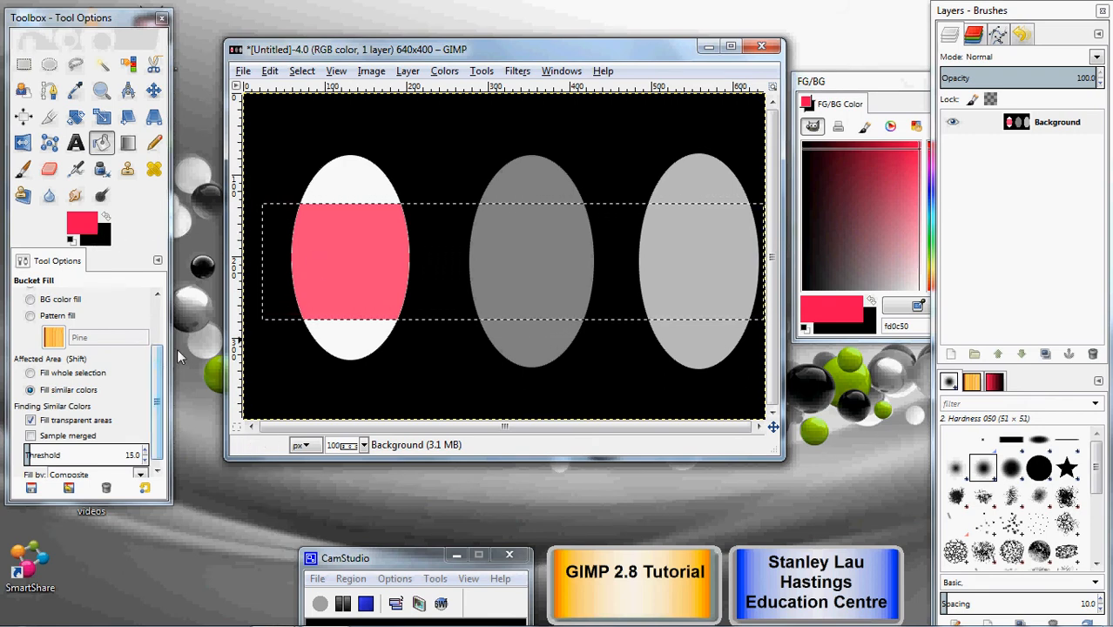
Raise the Bucket Fill opacity to 100.0 and refill the white ellipse's red band.
{"action": "scroll", "coordinate": [161, 300], "scroll_direction": "up", "scroll_amount": 3}
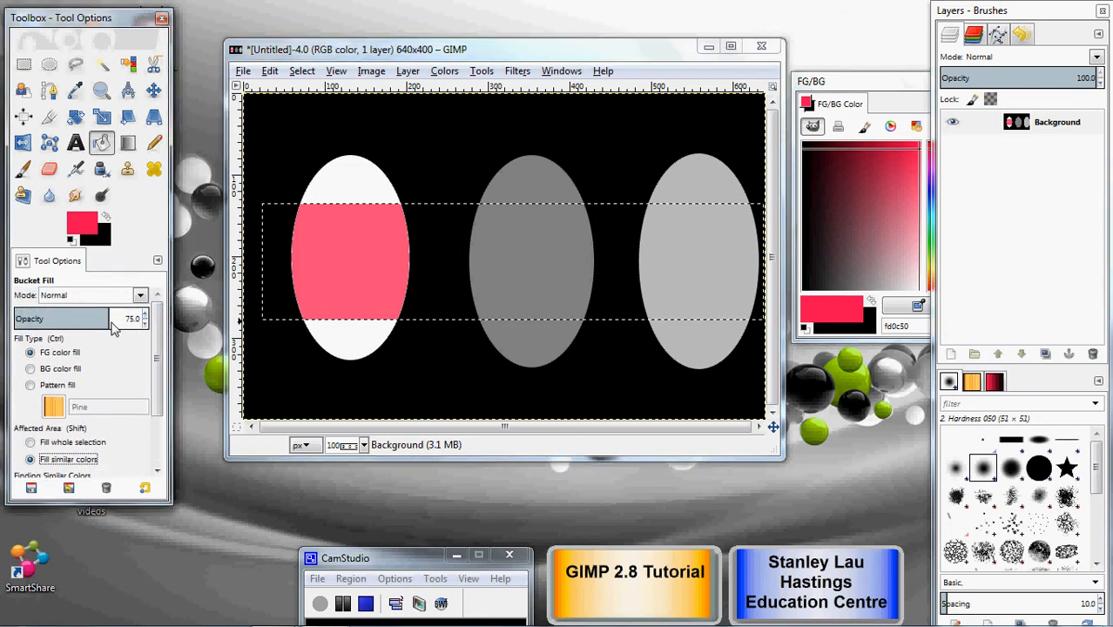
{"action": "left_click_drag", "start_coordinate": [112, 321], "coordinate": [692, 351]}
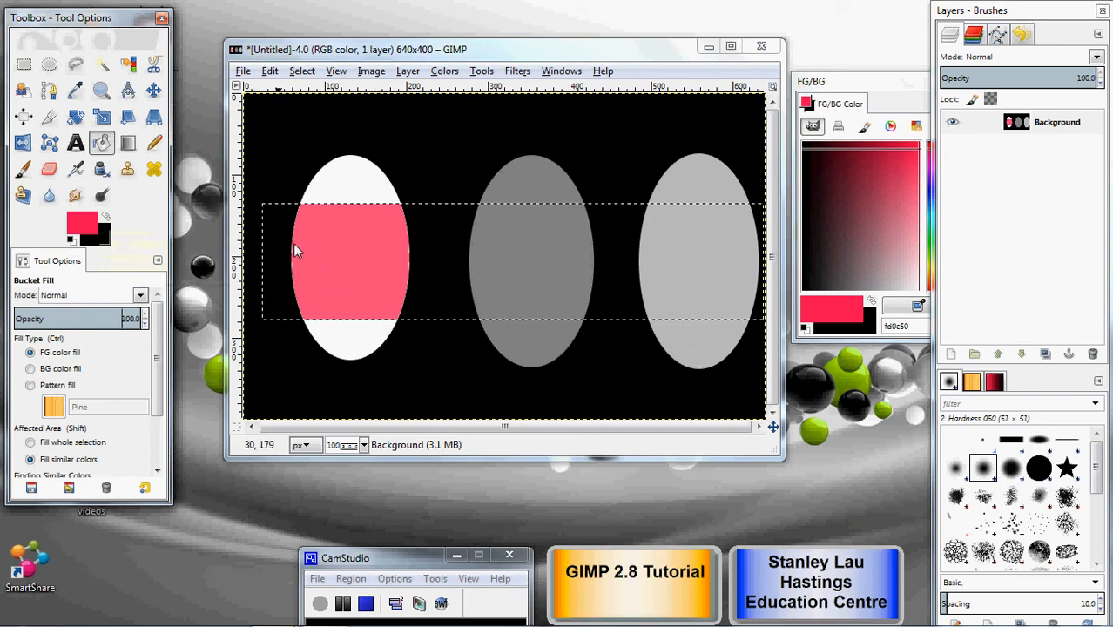
{"action": "left_click", "coordinate": [331, 250]}
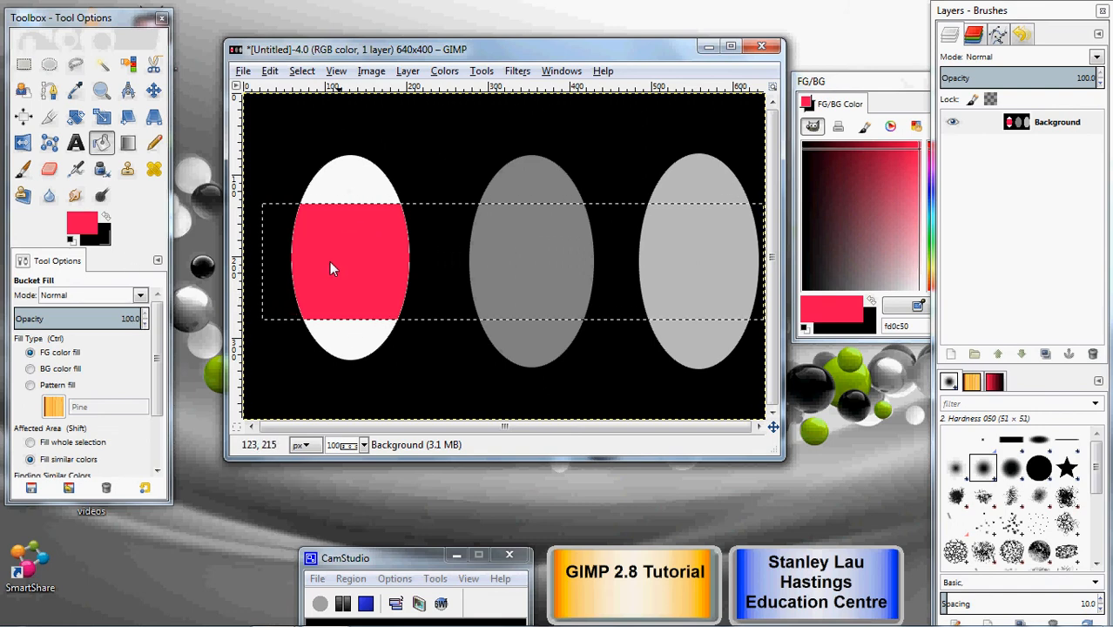
Set the foreground colour to blue 166ce0 and bucket-fill the selected band of the middle grey ellipse.
{"action": "left_click", "coordinate": [85, 223]}
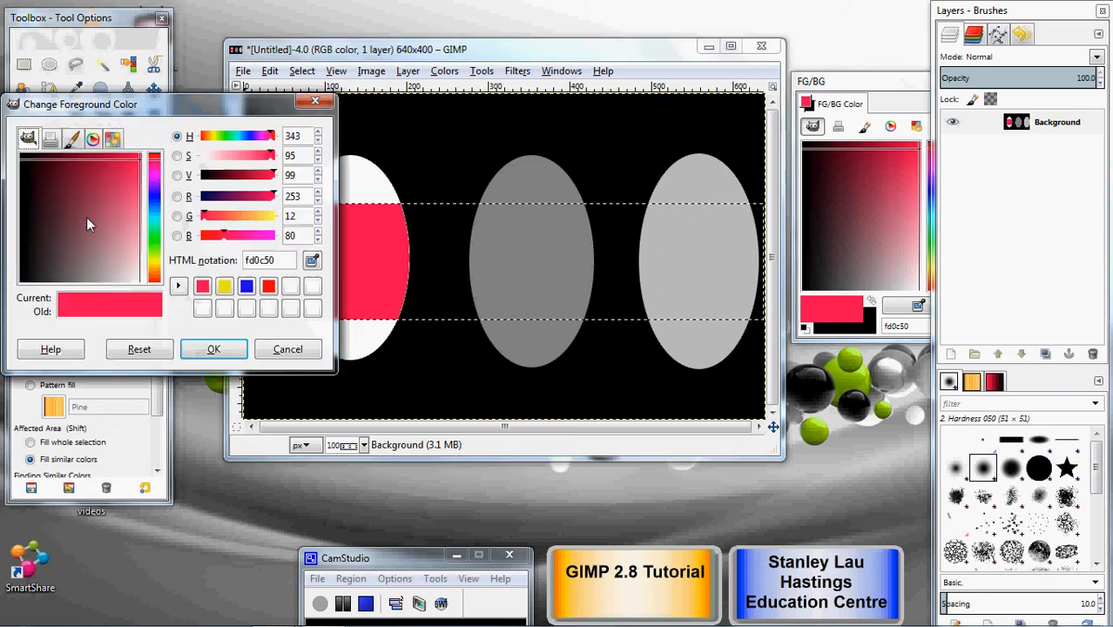
{"action": "left_click", "coordinate": [154, 197]}
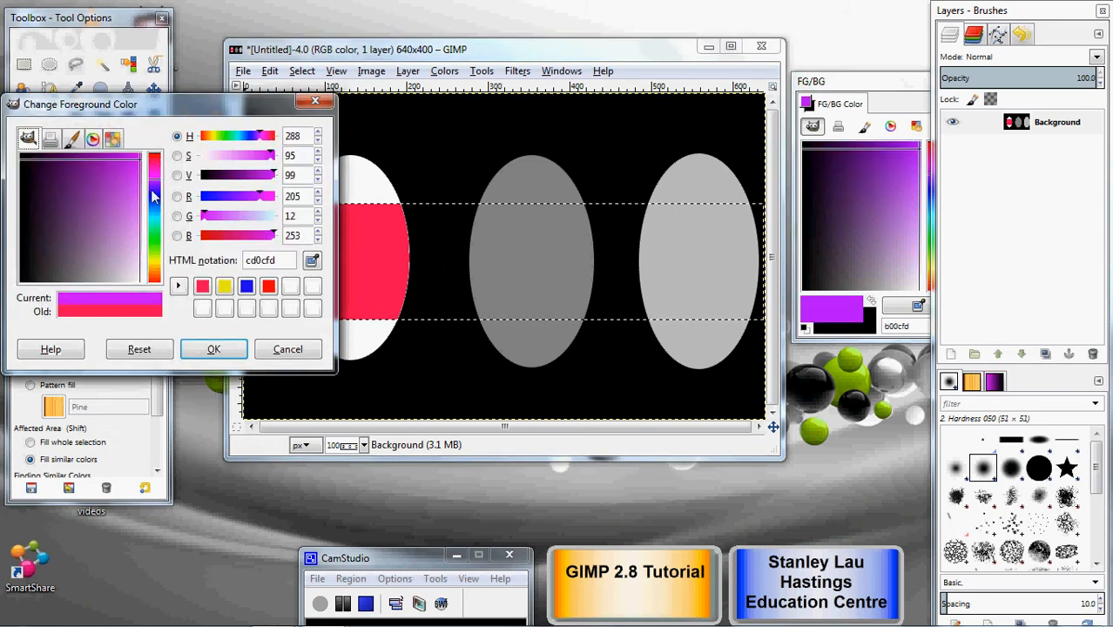
{"action": "left_click_drag", "start_coordinate": [153, 191], "coordinate": [152, 207]}
{"action": "mouse_move", "coordinate": [126, 163]}
{"action": "left_mouse_down"}
{"action": "mouse_move", "coordinate": [55, 215]}
{"action": "mouse_move", "coordinate": [37, 267]}
{"action": "mouse_move", "coordinate": [109, 164]}
{"action": "mouse_move", "coordinate": [39, 157]}
{"action": "mouse_move", "coordinate": [126, 172]}
{"action": "left_mouse_up"}
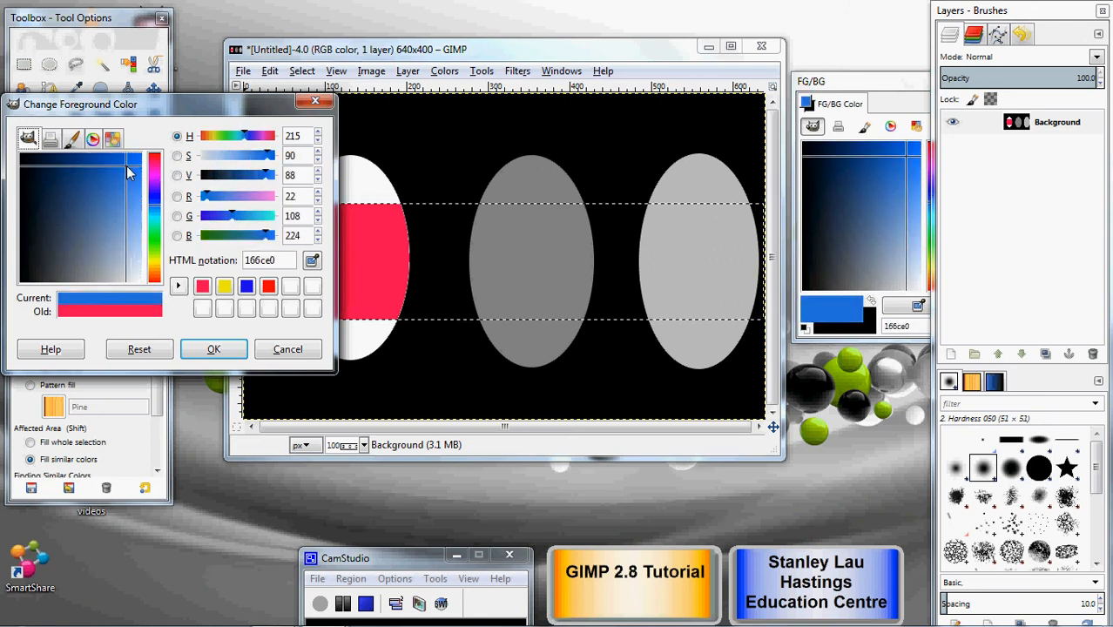
{"action": "left_click", "coordinate": [213, 348]}
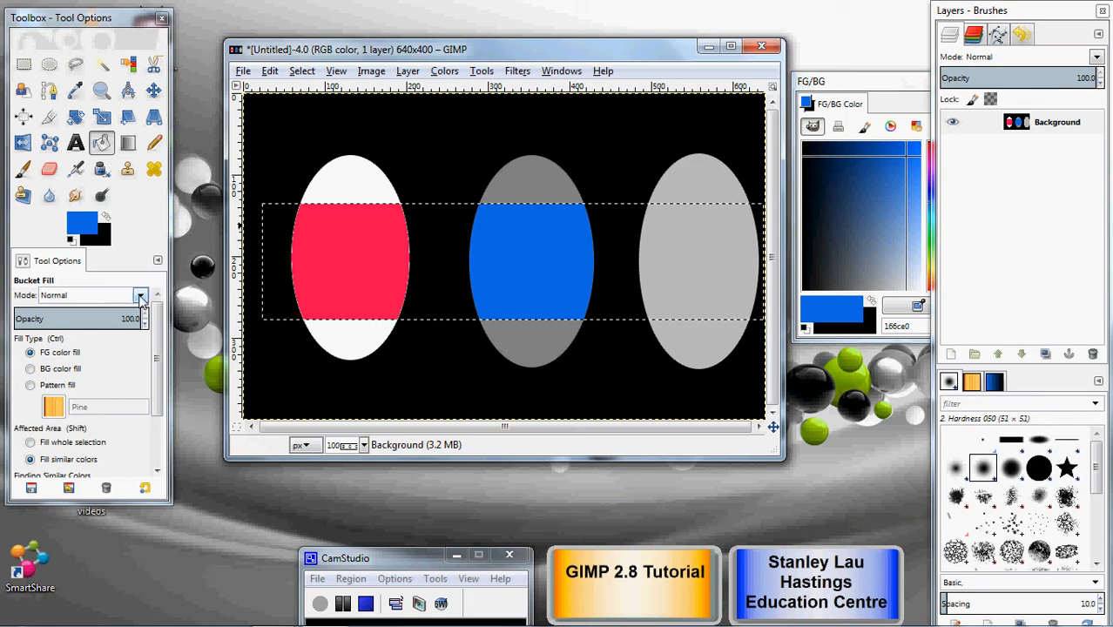
Set the foreground colour to green 0bef21 and bucket-fill the selected band of the light grey ellipse at 25.0 opacity.
{"action": "left_click", "coordinate": [84, 227]}
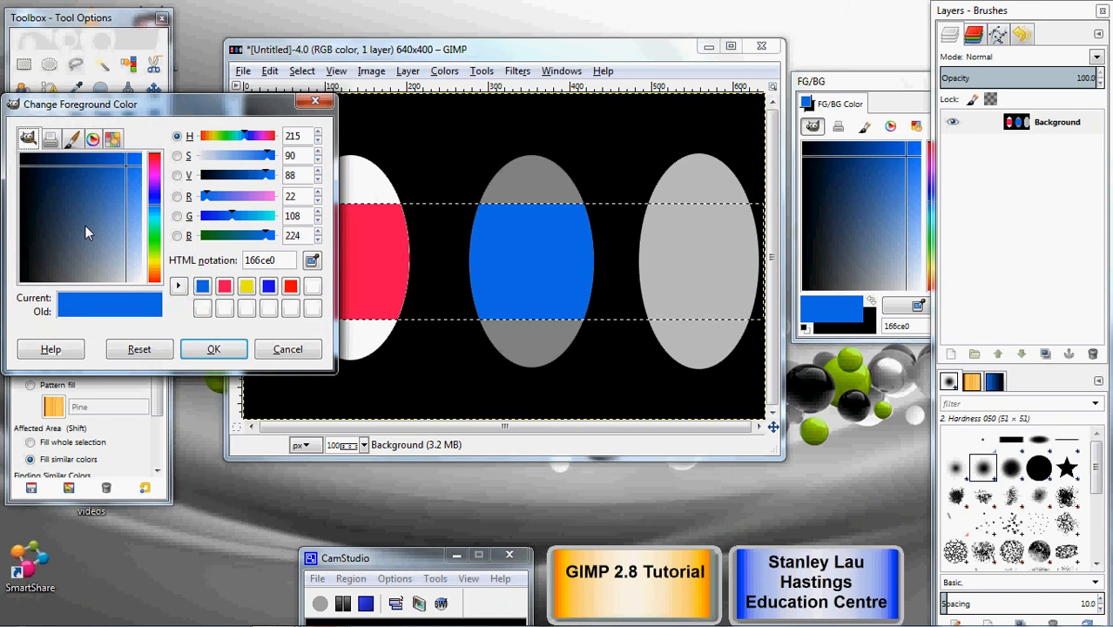
{"action": "left_click", "coordinate": [158, 238]}
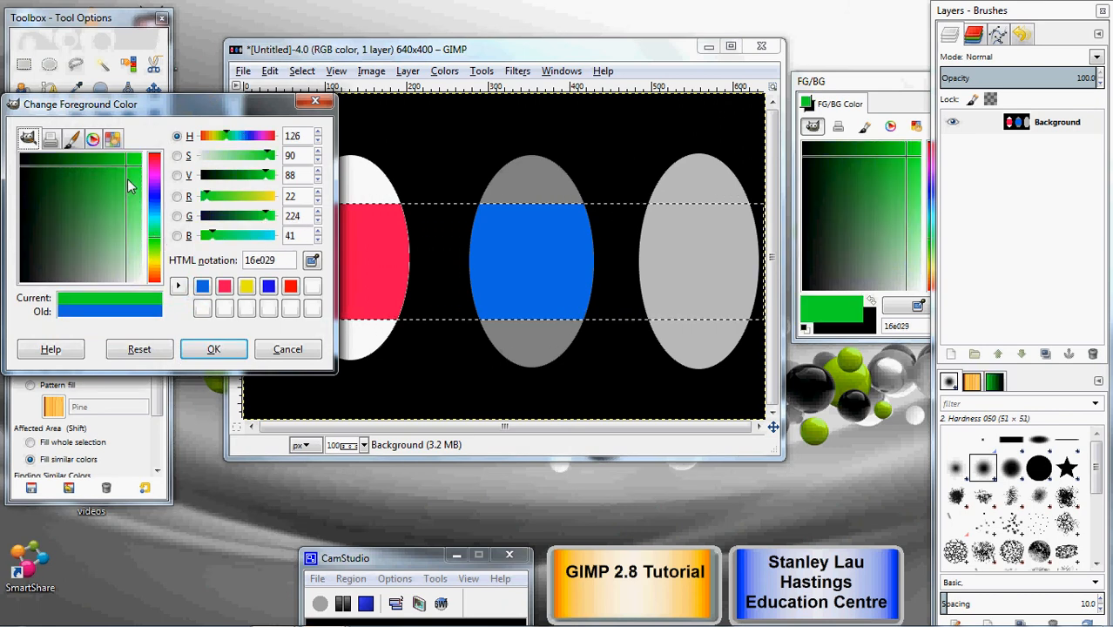
{"action": "left_click_drag", "start_coordinate": [127, 164], "coordinate": [134, 159]}
{"action": "left_click", "coordinate": [206, 351]}
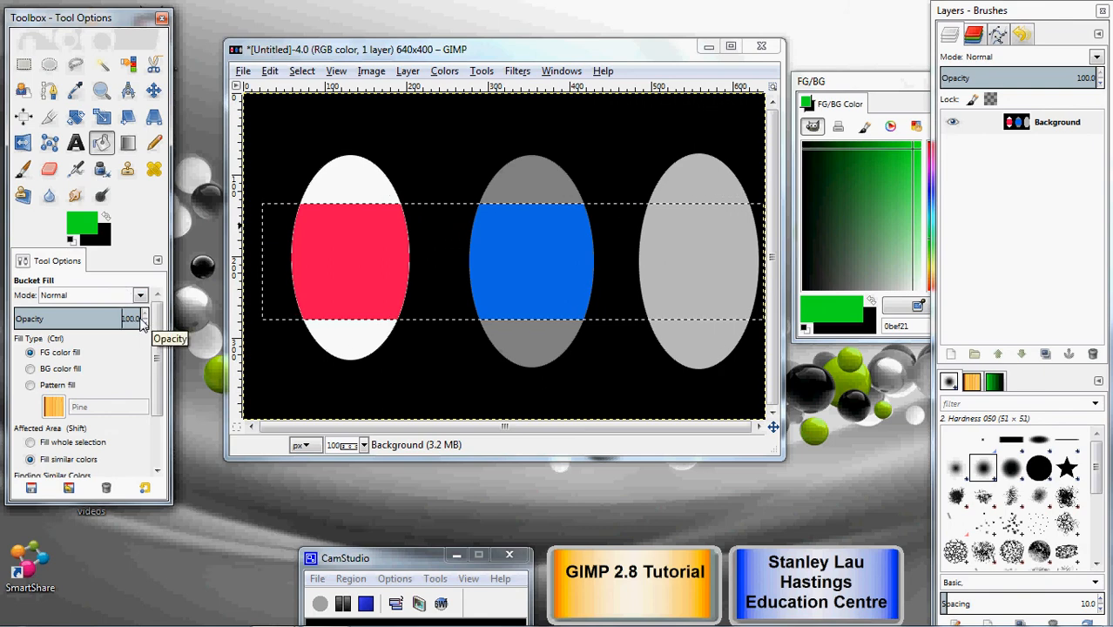
{"action": "left_click_drag", "start_coordinate": [138, 318], "coordinate": [47, 325]}
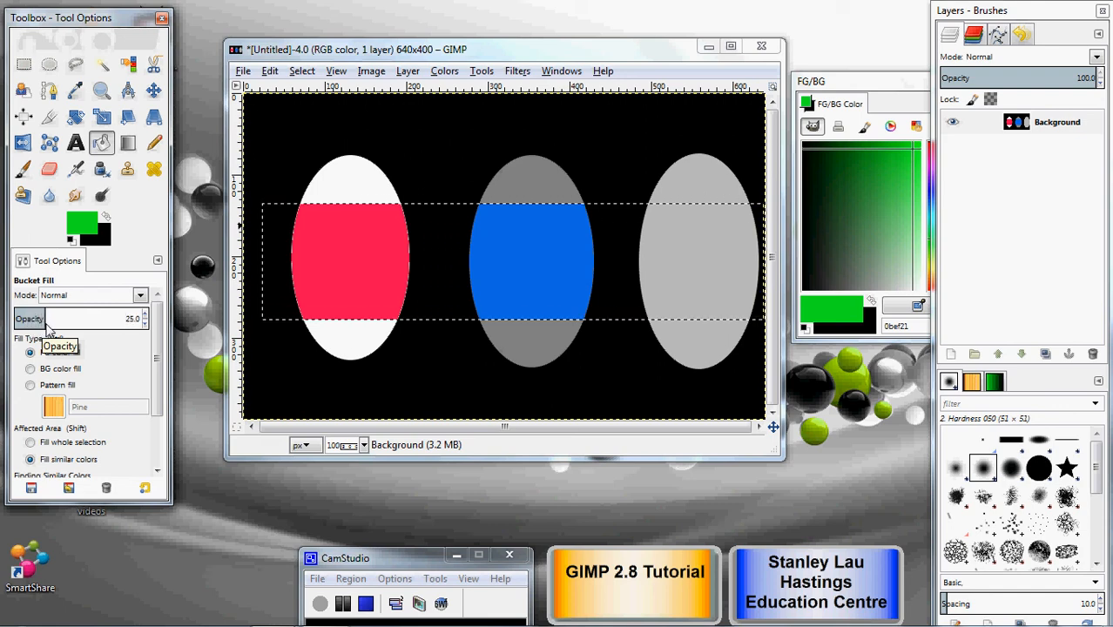
{"action": "left_click", "coordinate": [668, 256]}
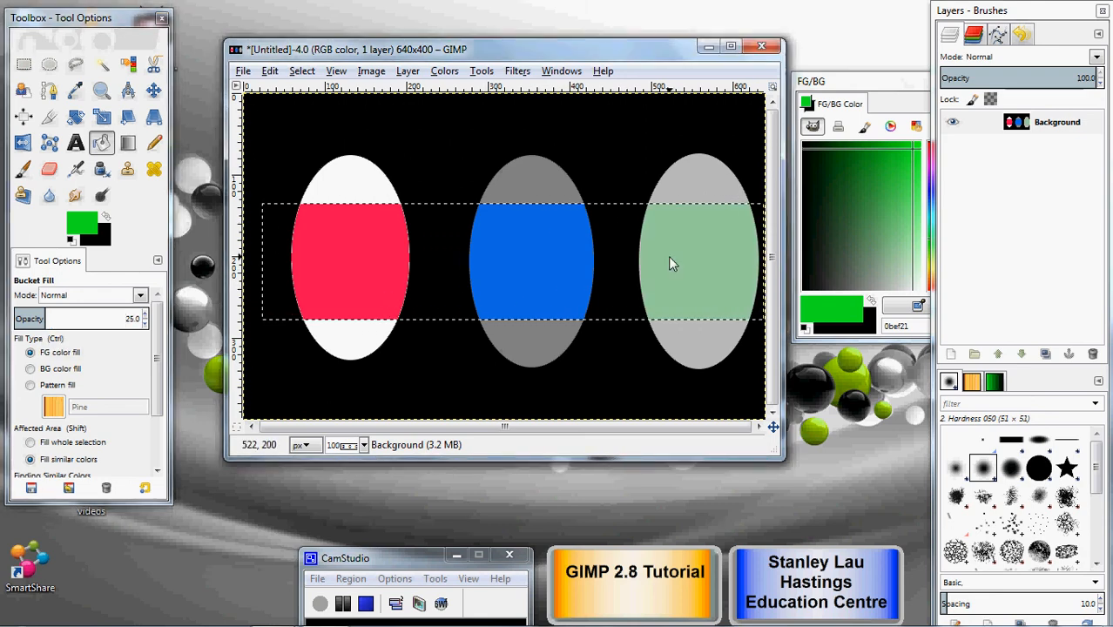